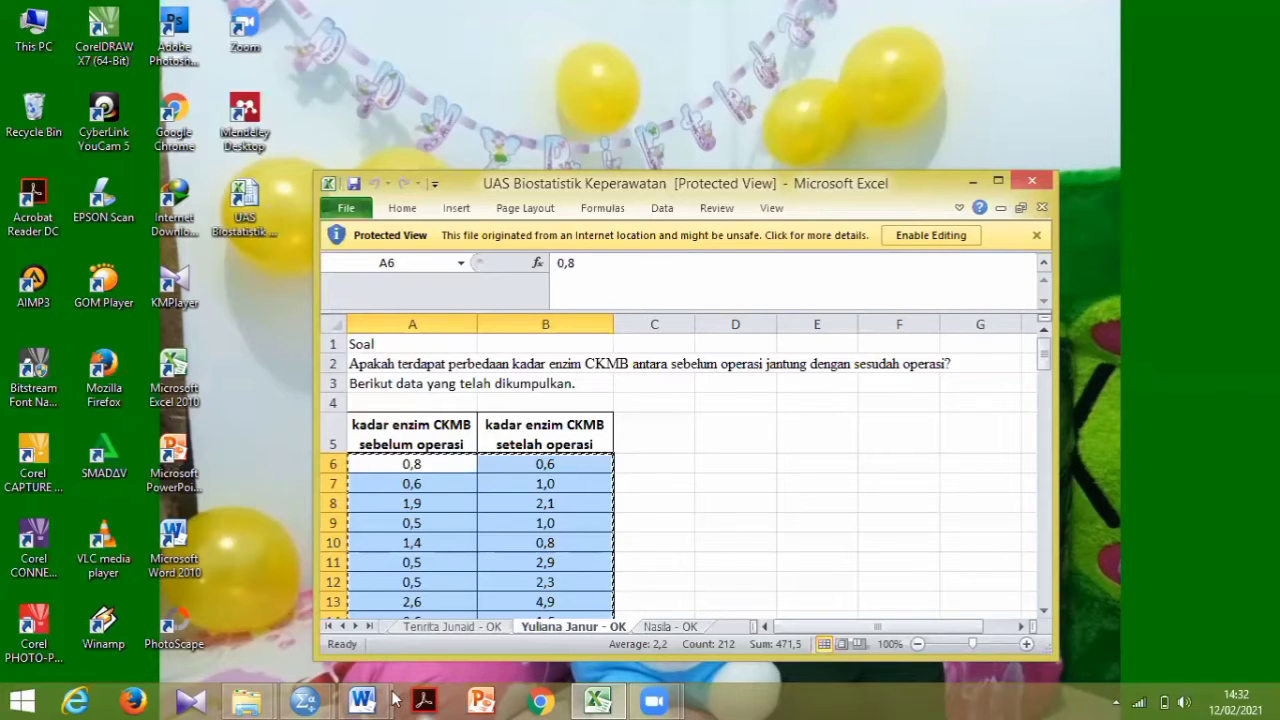
- Switch to the SPSS data editor and define the first variable as sebelum with 1 decimal
{"action": "mouse_move", "coordinate": [322, 698]}
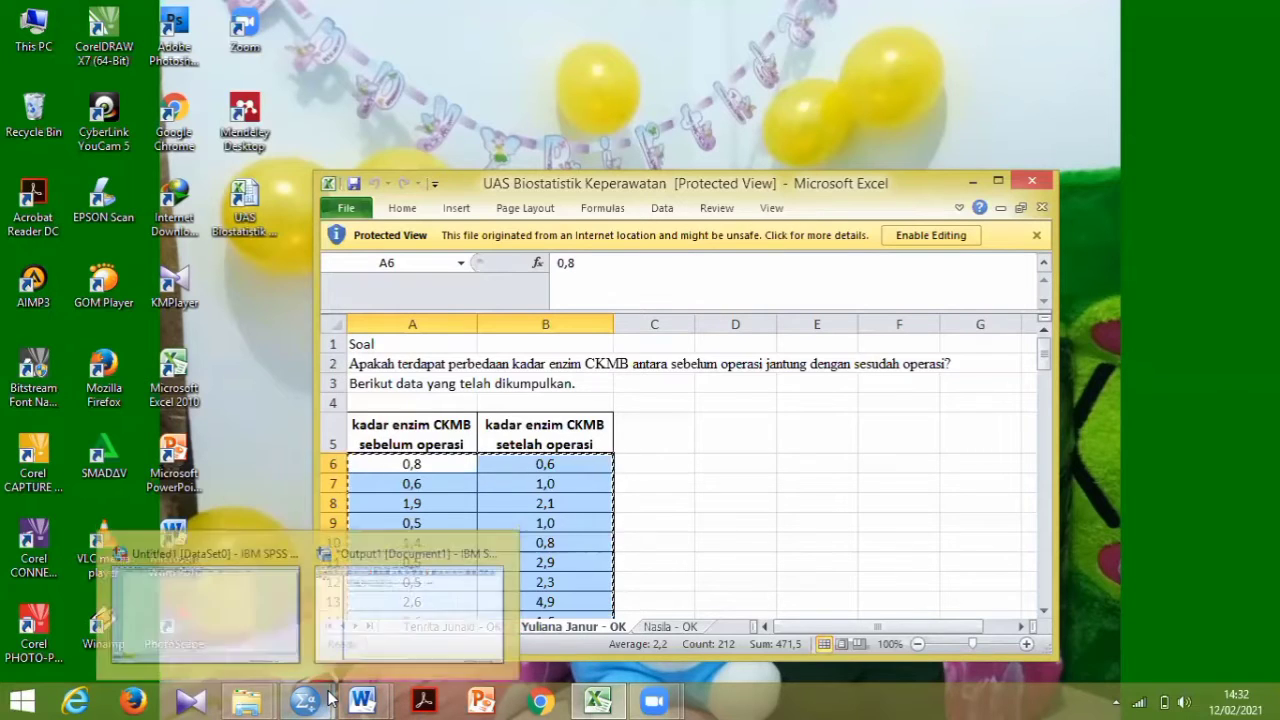
{"action": "left_click", "coordinate": [258, 617]}
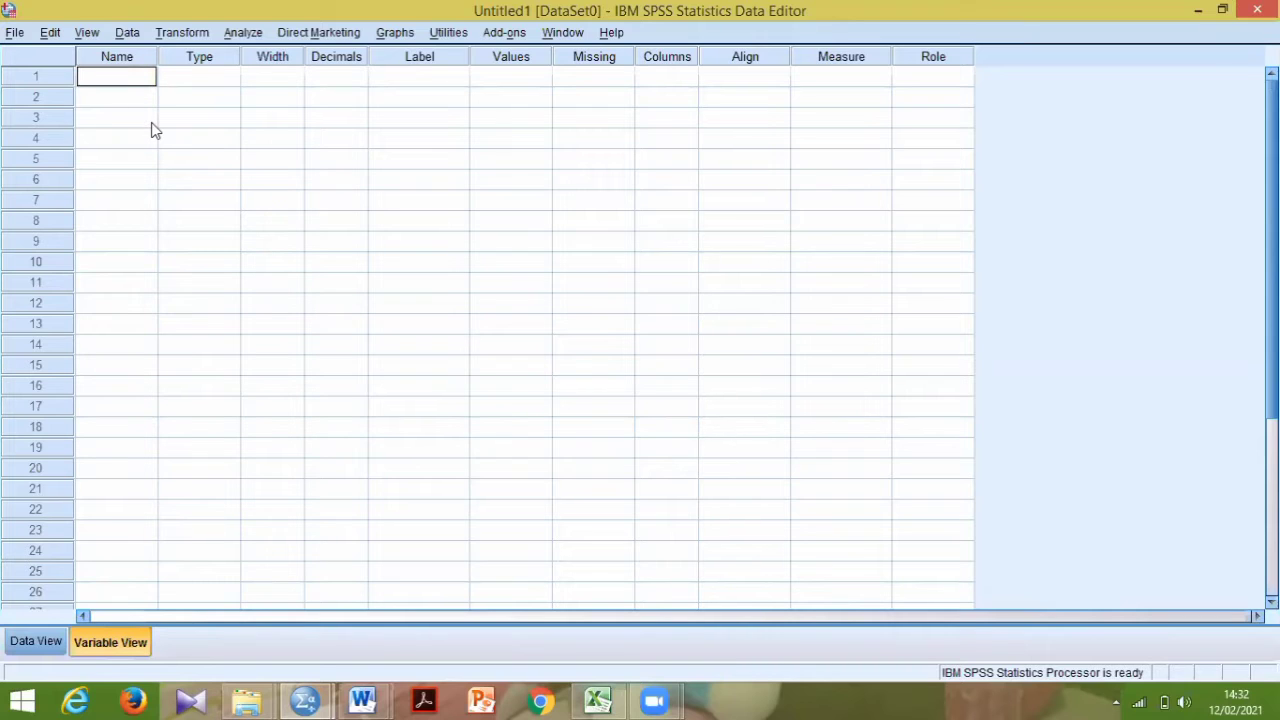
{"action": "type", "text": "sebelum"}
{"action": "key", "text": "Tab"}
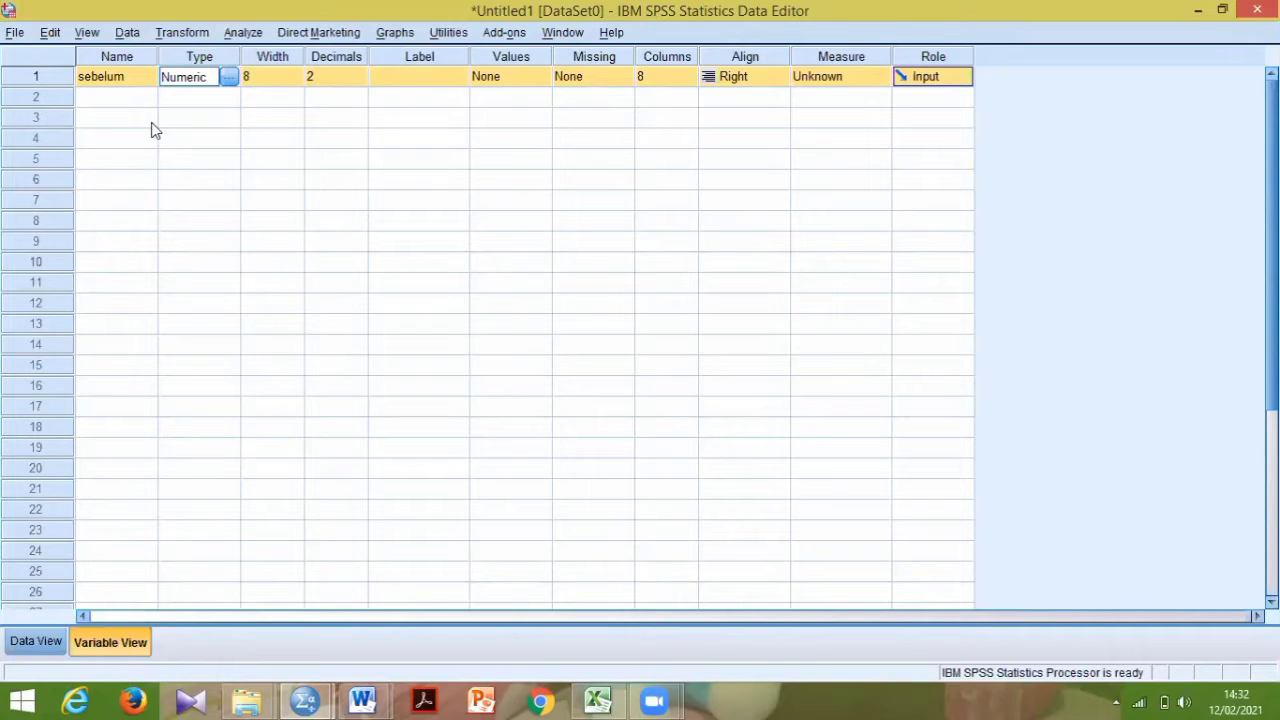
{"action": "key", "text": "alt+Tab"}
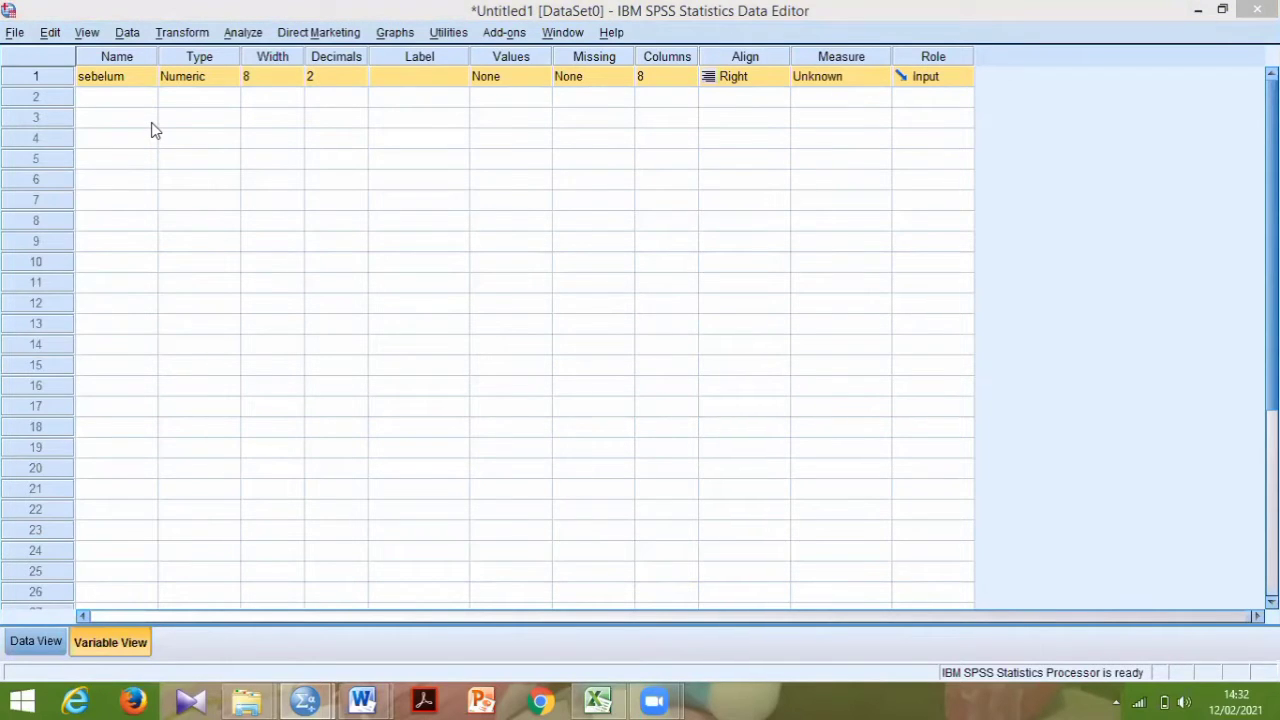
{"action": "left_click", "coordinate": [357, 81]}
{"action": "left_click", "coordinate": [357, 81]}
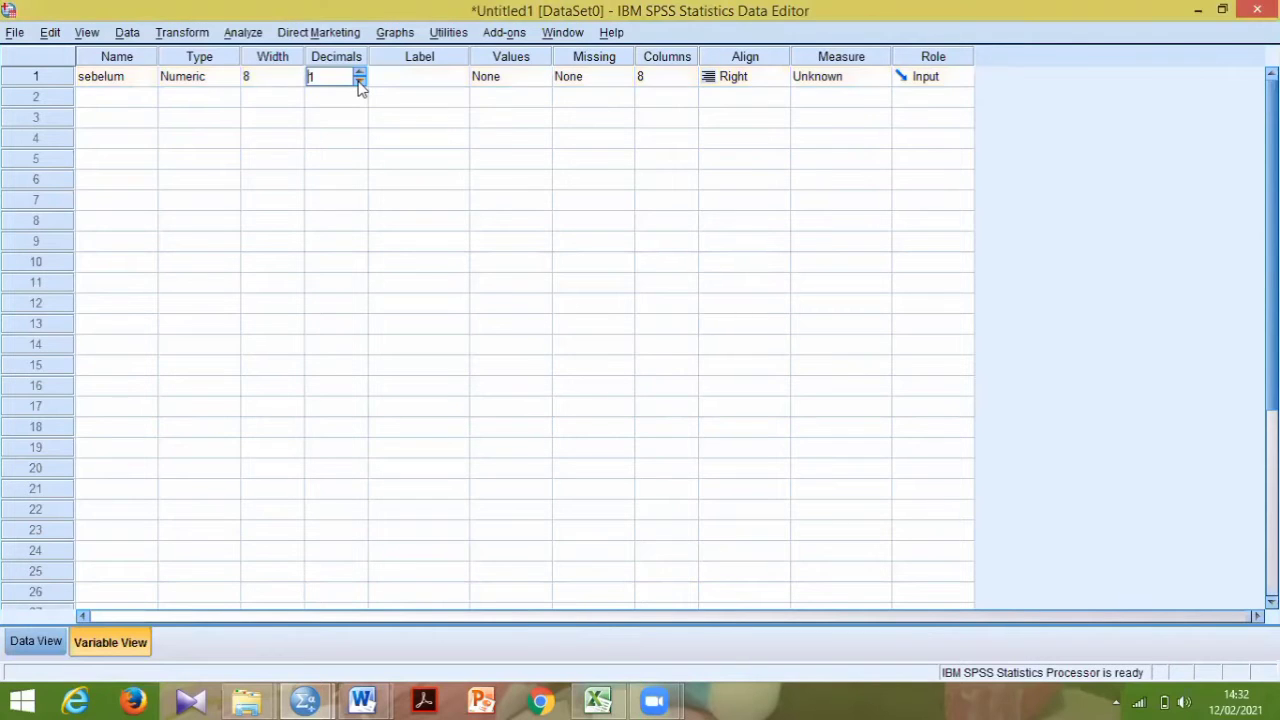
- Label the sebelum variable "kadar enzim CKMB sebelum operasi"
{"action": "left_click", "coordinate": [410, 77]}
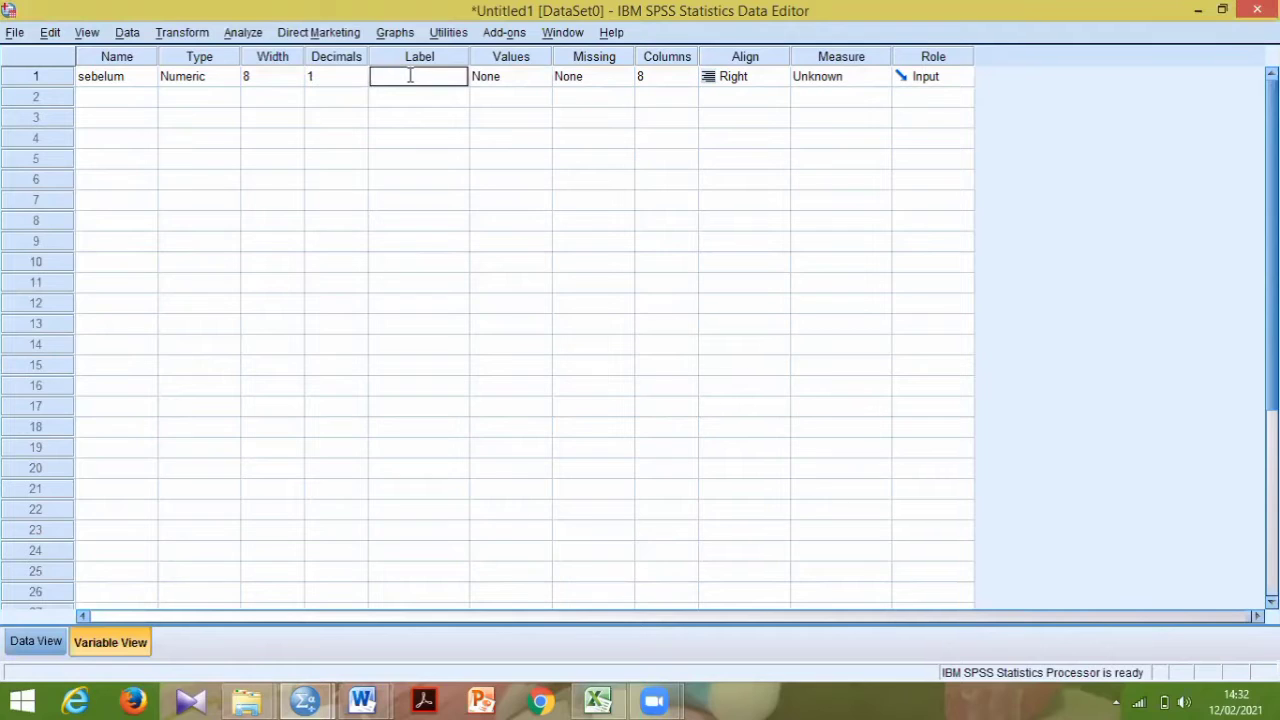
{"action": "type", "text": "kadar enzim CKM"}
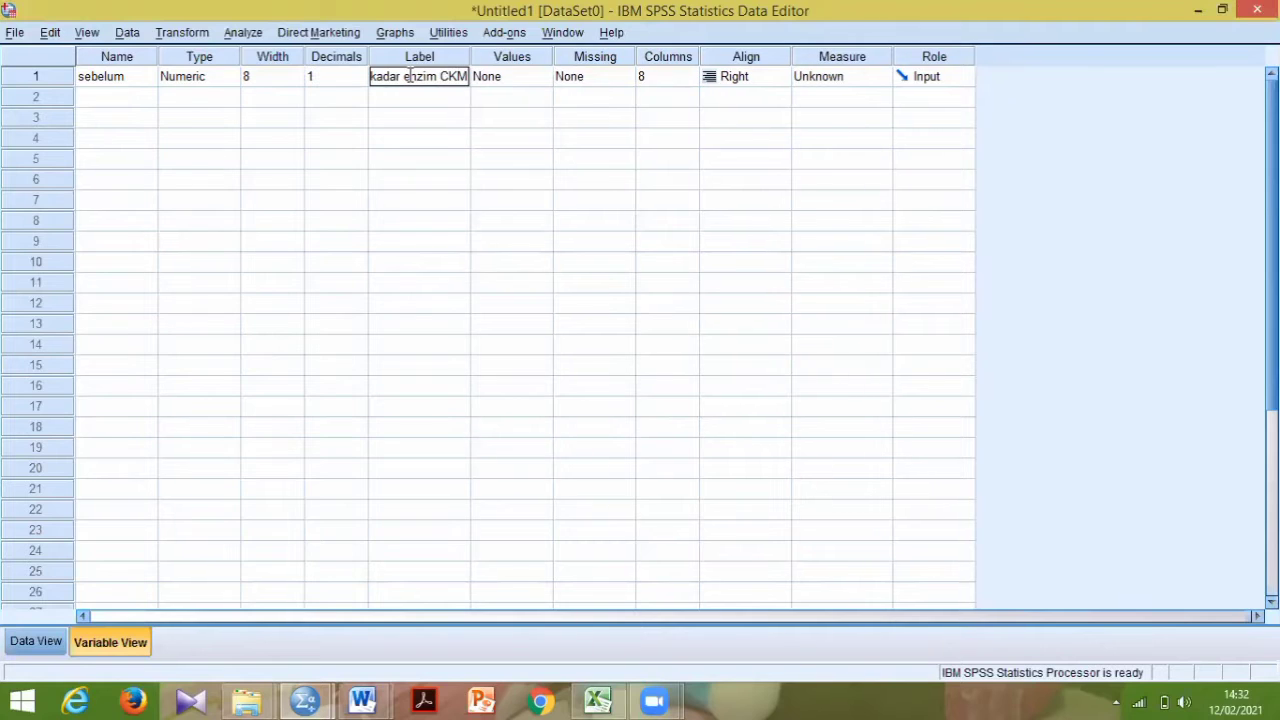
{"action": "type", "text": "B a"}
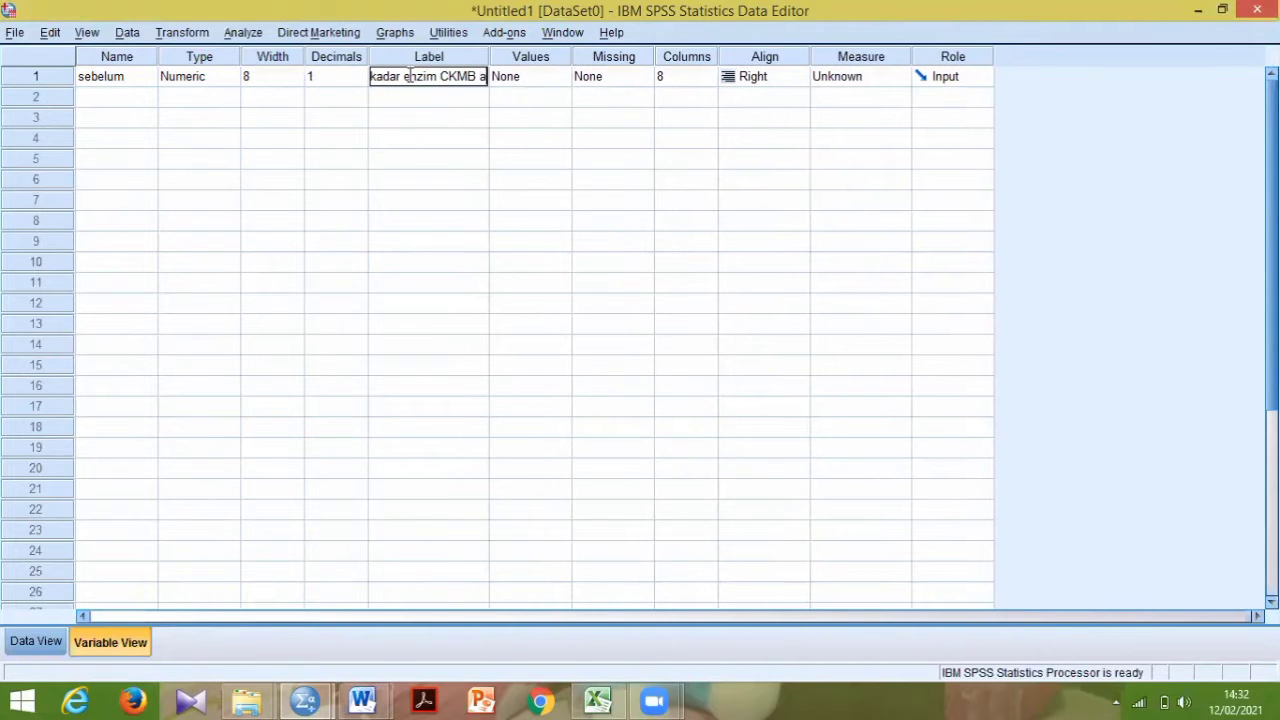
{"action": "key", "text": "BackSpace"}
{"action": "type", "text": "sebelum o"}
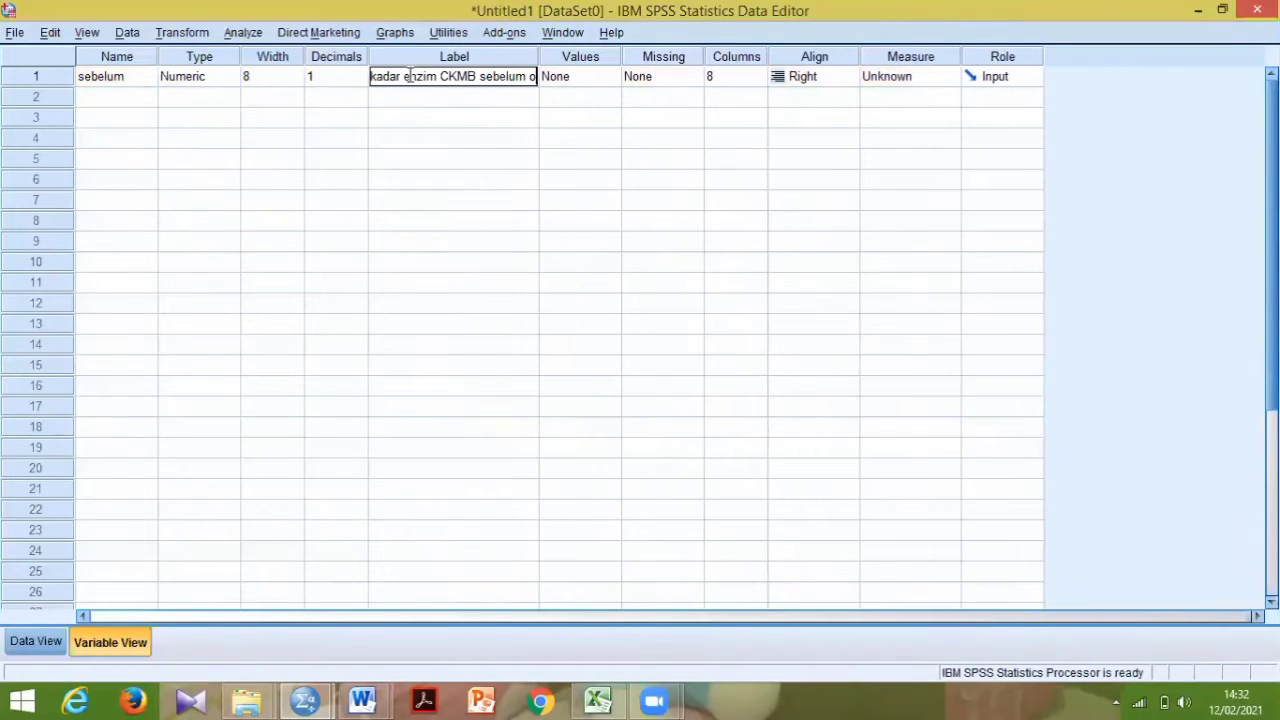
{"action": "type", "text": "perasi"}
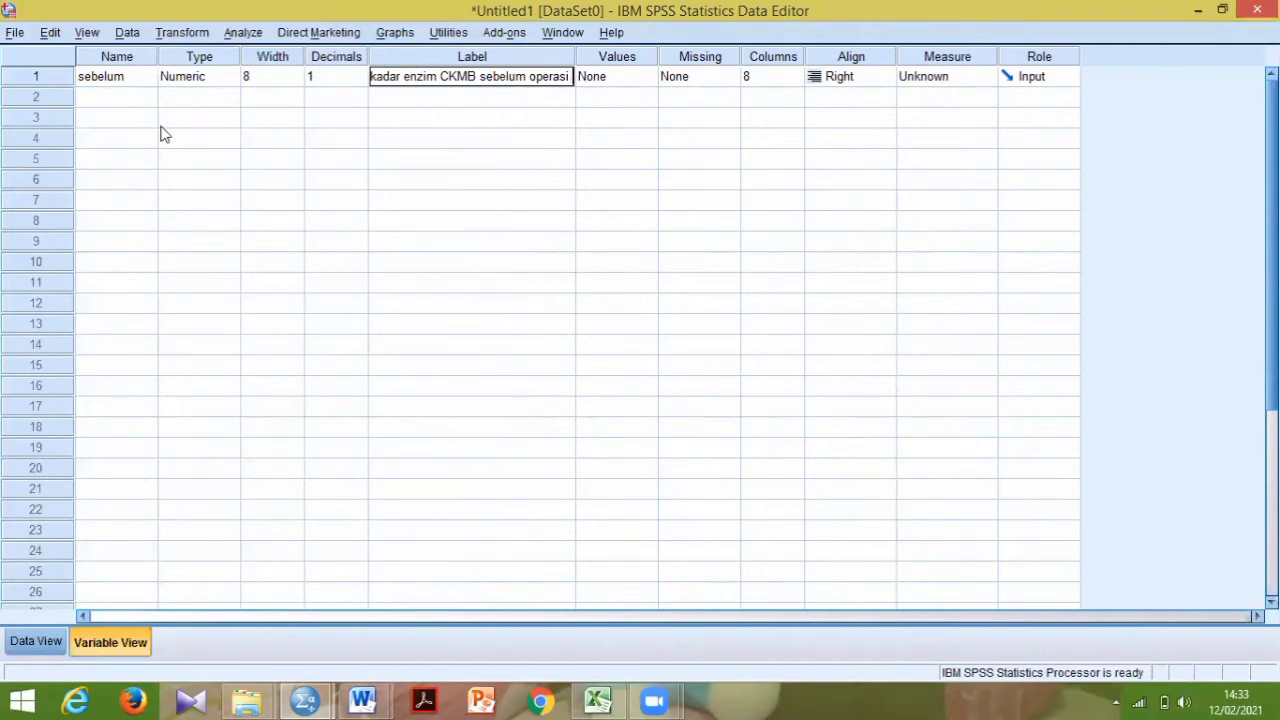
- Define a second variable named sesudah with 1 decimal
{"action": "left_click", "coordinate": [100, 97]}
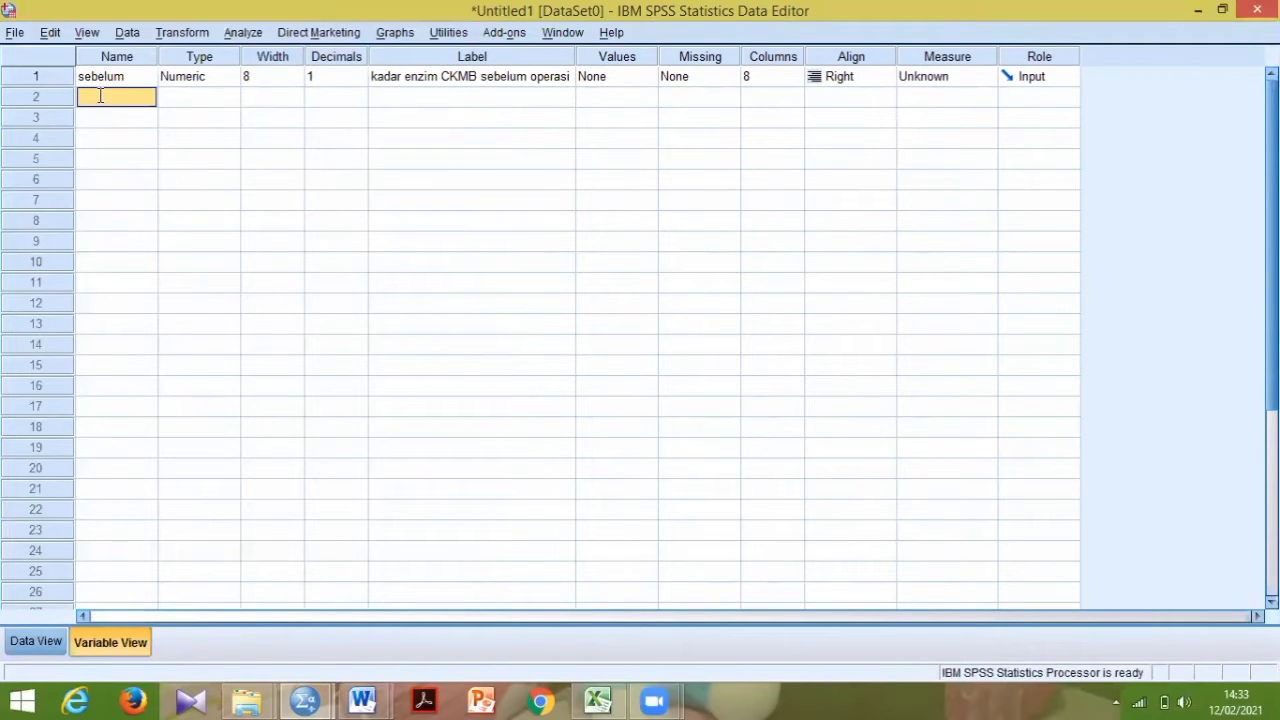
{"action": "left_click", "coordinate": [100, 97]}
{"action": "type", "text": "sesudah"}
{"action": "left_click", "coordinate": [175, 102]}
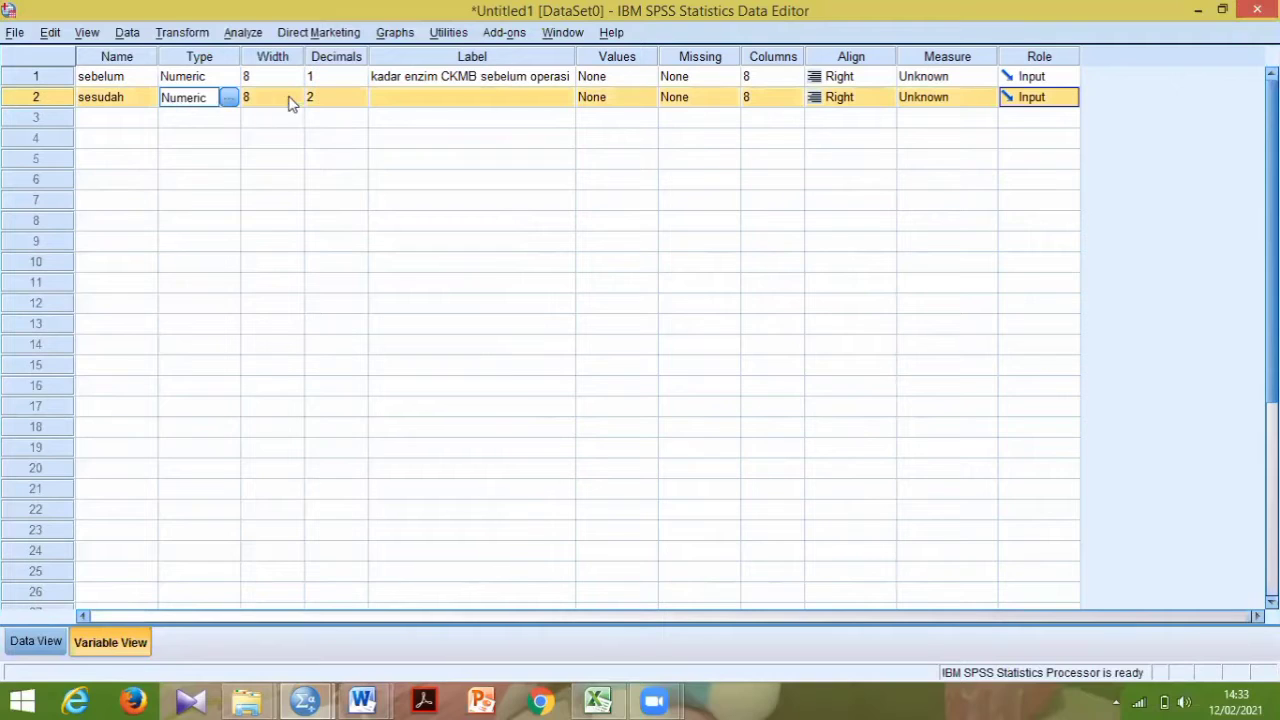
{"action": "left_click", "coordinate": [322, 98]}
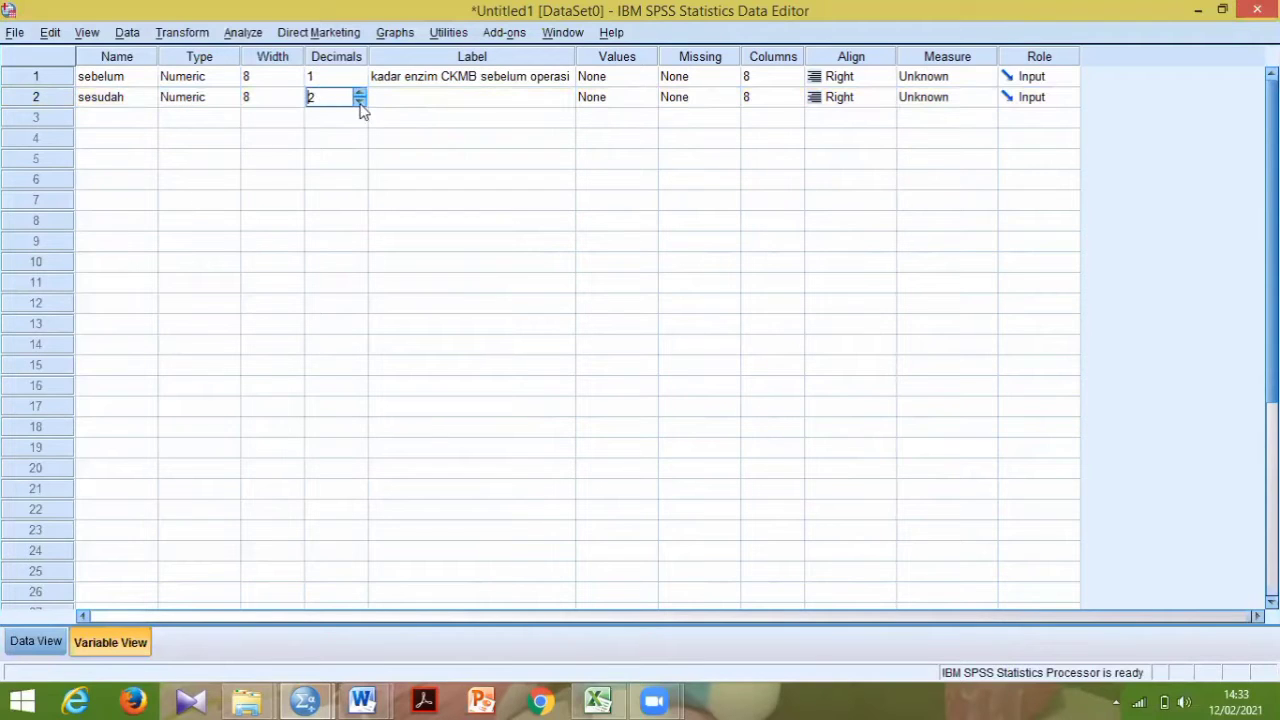
{"action": "left_click", "coordinate": [359, 102]}
- Label the sesudah variable "kadar enzim CKMB SESUDAH OPERASI", dismissing the Internet Download Manager notice
{"action": "left_click", "coordinate": [405, 100]}
{"action": "left_click", "coordinate": [404, 100]}
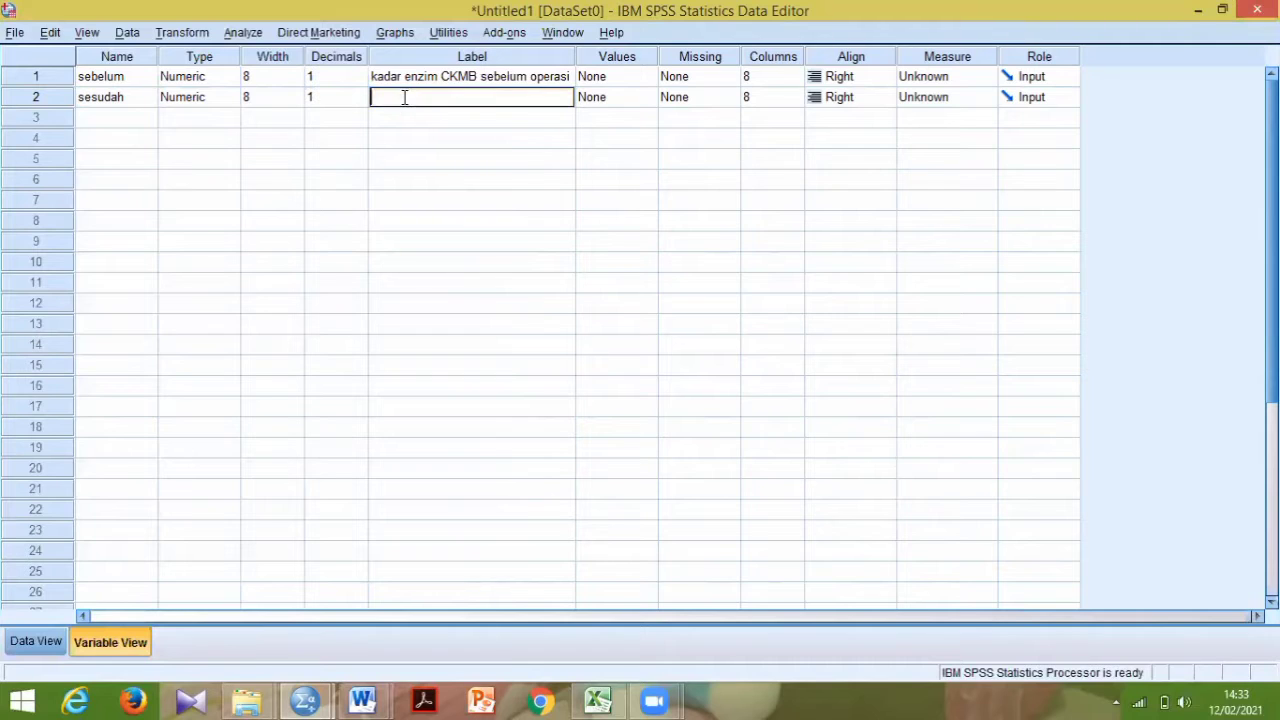
{"action": "type", "text": "kadar e"}
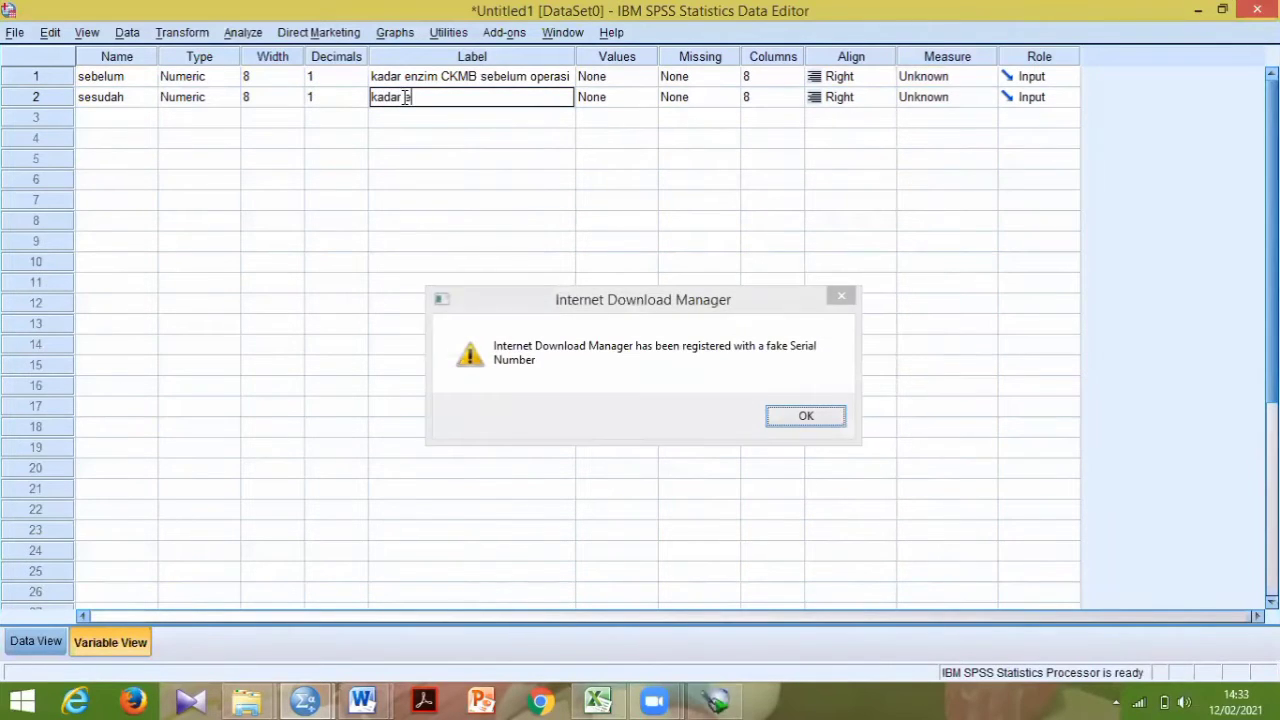
{"action": "left_click", "coordinate": [840, 297]}
{"action": "left_click", "coordinate": [450, 97]}
{"action": "double_click", "coordinate": [452, 95]}
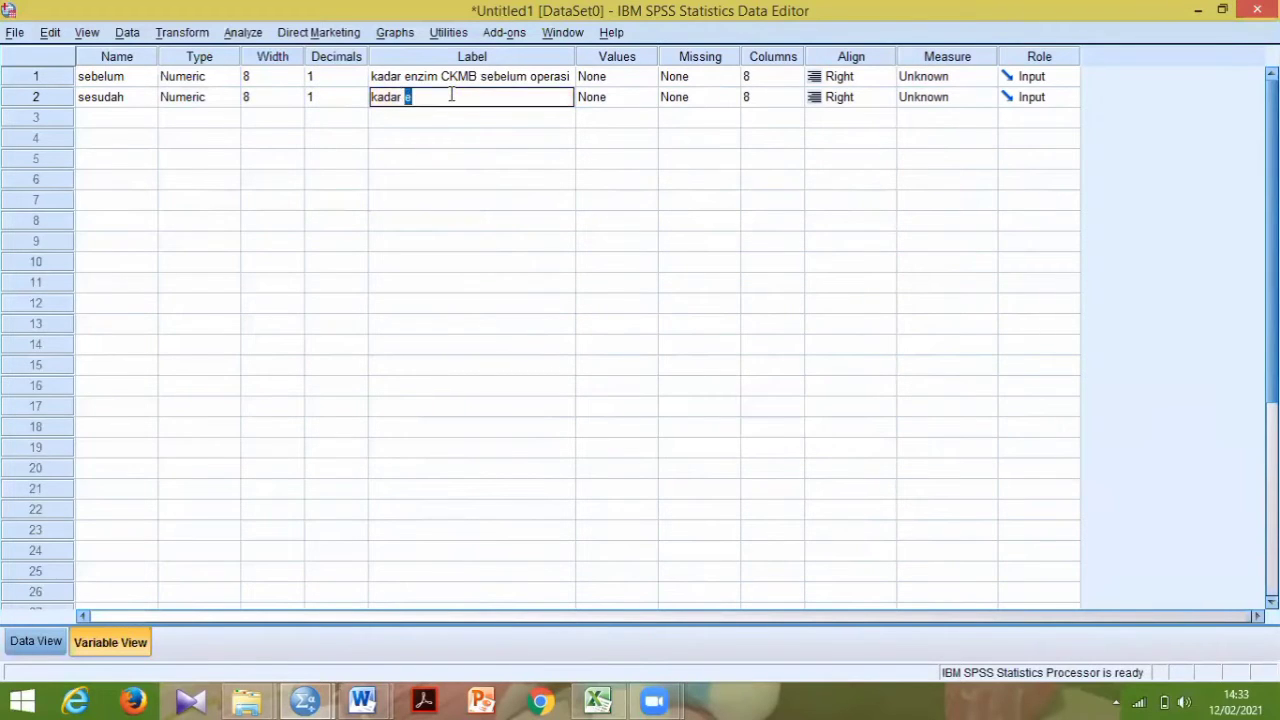
{"action": "left_click", "coordinate": [452, 95]}
{"action": "type", "text": "nzim CKMB SES"}
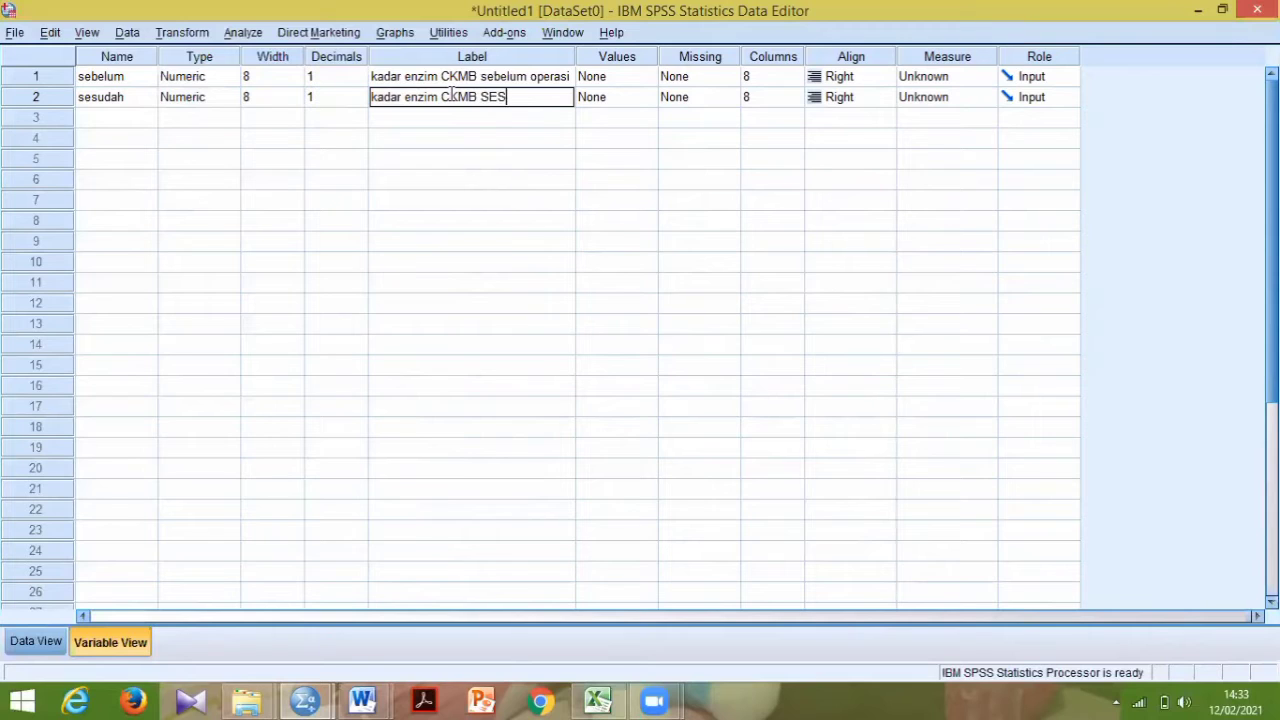
{"action": "type", "text": "UDAH OPERASI"}
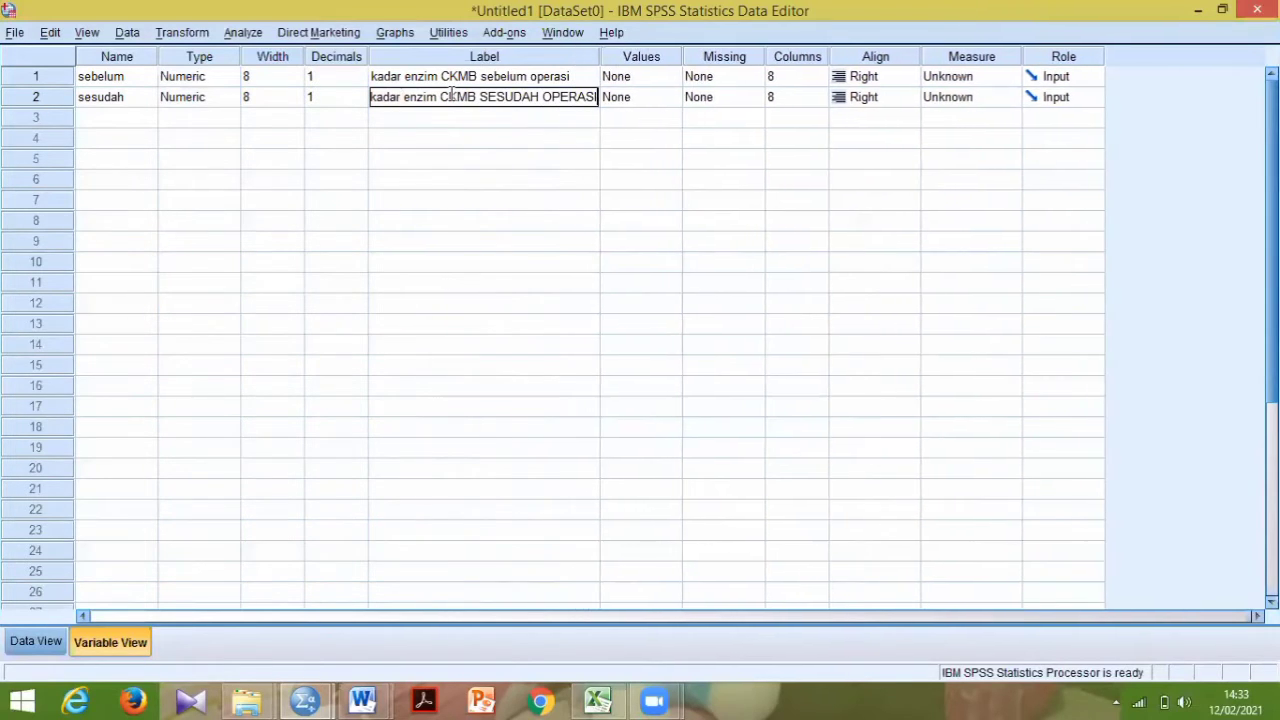
- Rewrite the end of the sesudah label in lowercase so it reads "kadar enzim CKMB sesudah operasi"
{"action": "key", "text": "BackSpace"}
{"action": "key", "text": "BackSpace"}
{"action": "key", "text": "BackSpace"}
{"action": "key", "text": "BackSpace"}
{"action": "key", "text": "BackSpace"}
{"action": "key", "text": "BackSpace"}
{"action": "key", "text": "BackSpace"}
{"action": "key", "text": "BackSpace"}
{"action": "key", "text": "BackSpace"}
{"action": "key", "text": "BackSpace"}
{"action": "key", "text": "BackSpace"}
{"action": "key", "text": "BackSpace"}
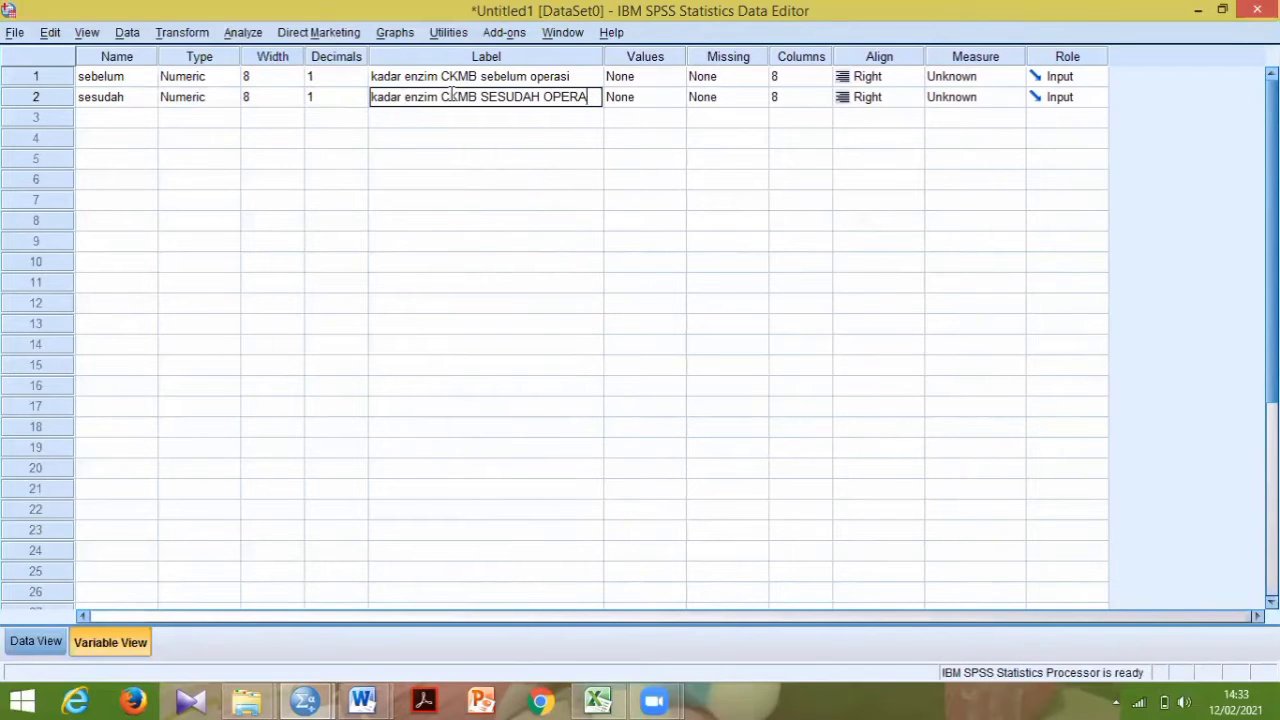
{"action": "key", "text": "BackSpace"}
{"action": "key", "text": "BackSpace"}
{"action": "key", "text": "BackSpace"}
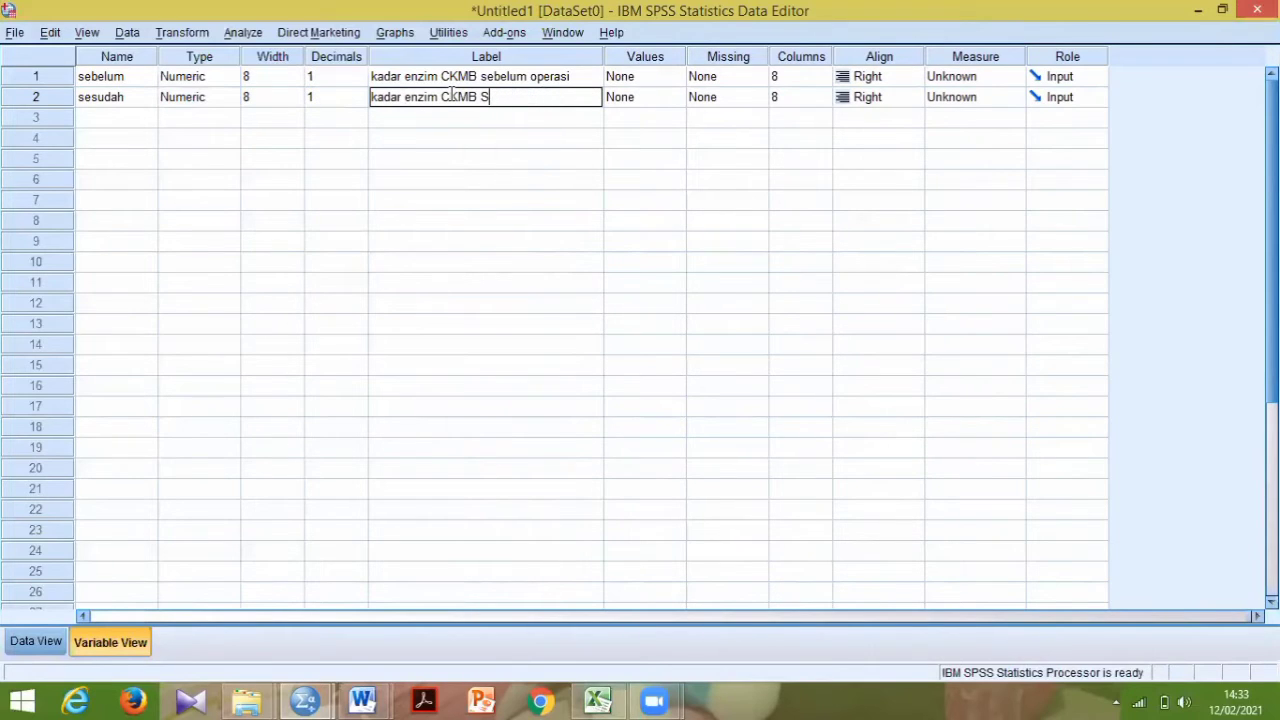
{"action": "type", "text": "sesudah operasi"}
{"action": "left_click", "coordinate": [613, 100]}
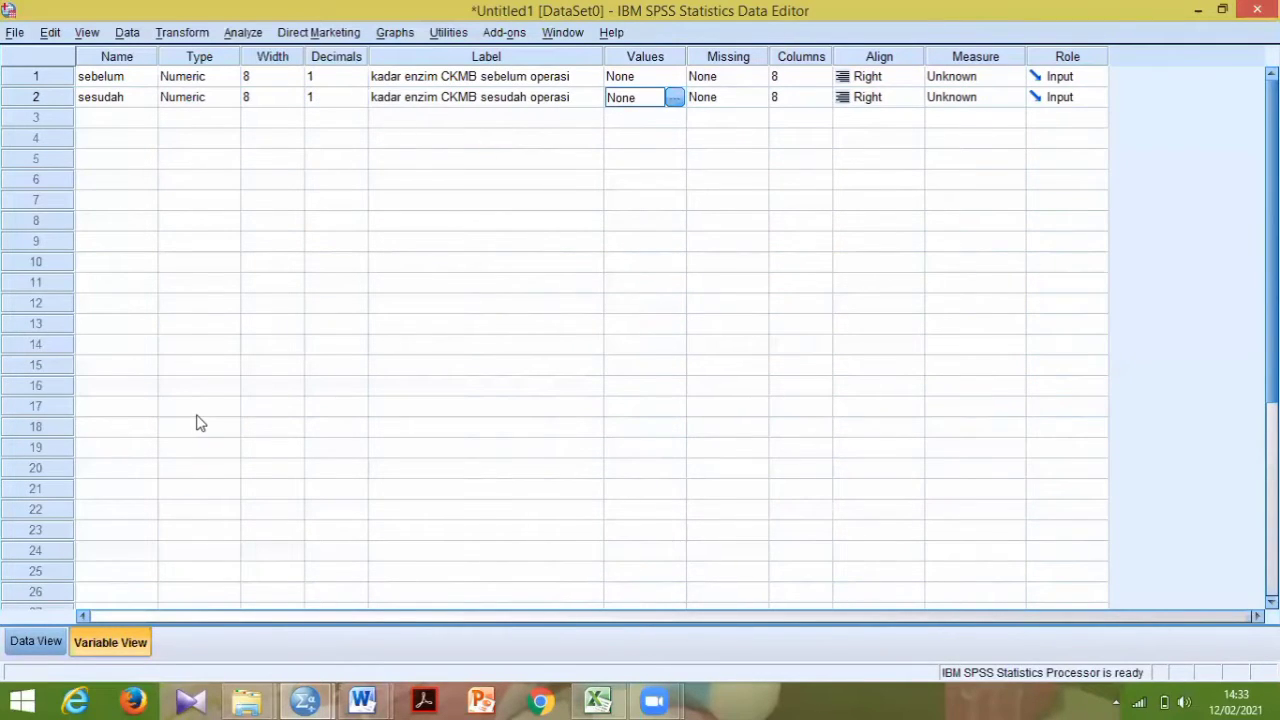
- Show the SPSS data grid, switch to the Excel workbook and copy the selected before- and after-operation CKMB values
{"action": "left_click", "coordinate": [30, 643]}
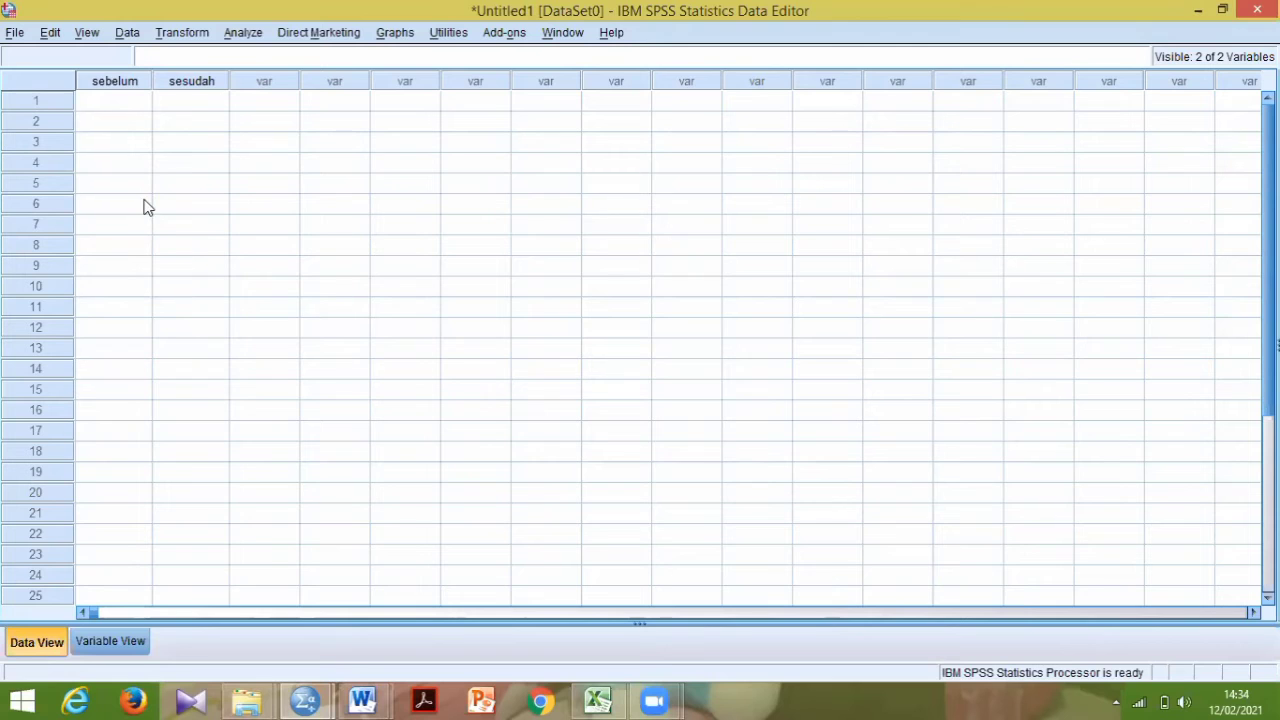
{"action": "left_click", "coordinate": [598, 700]}
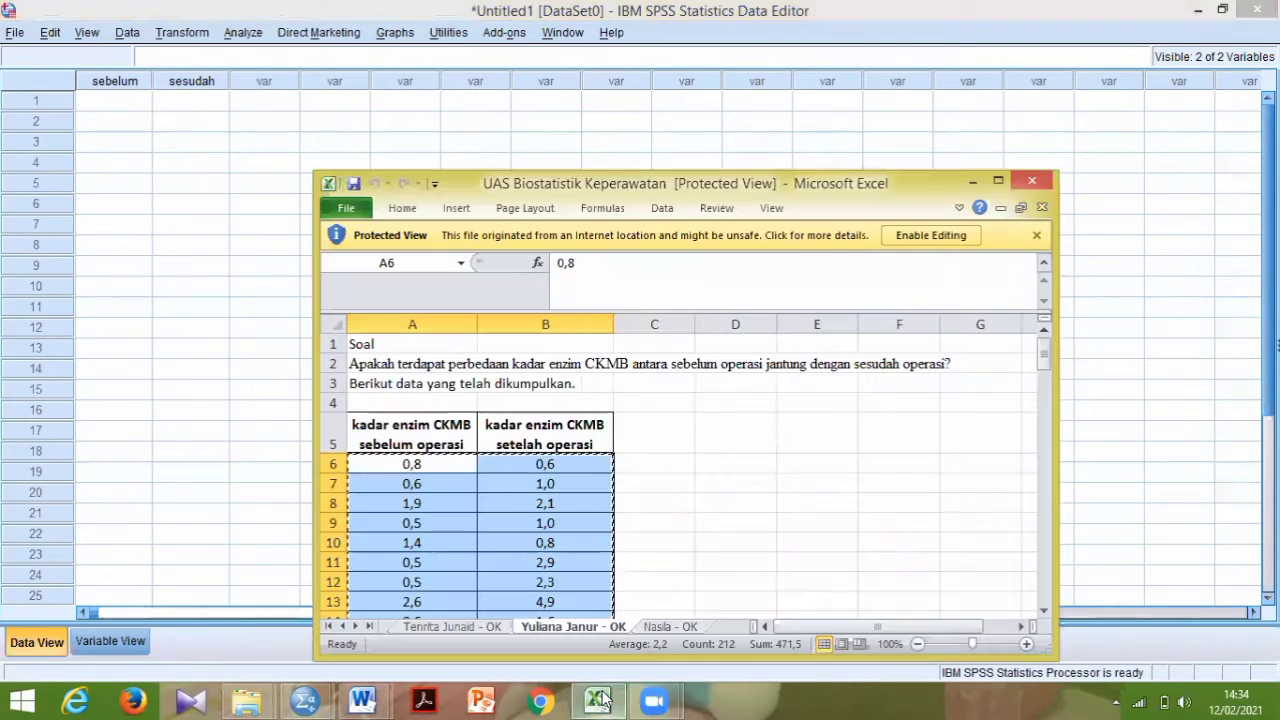
{"action": "right_click", "coordinate": [453, 468]}
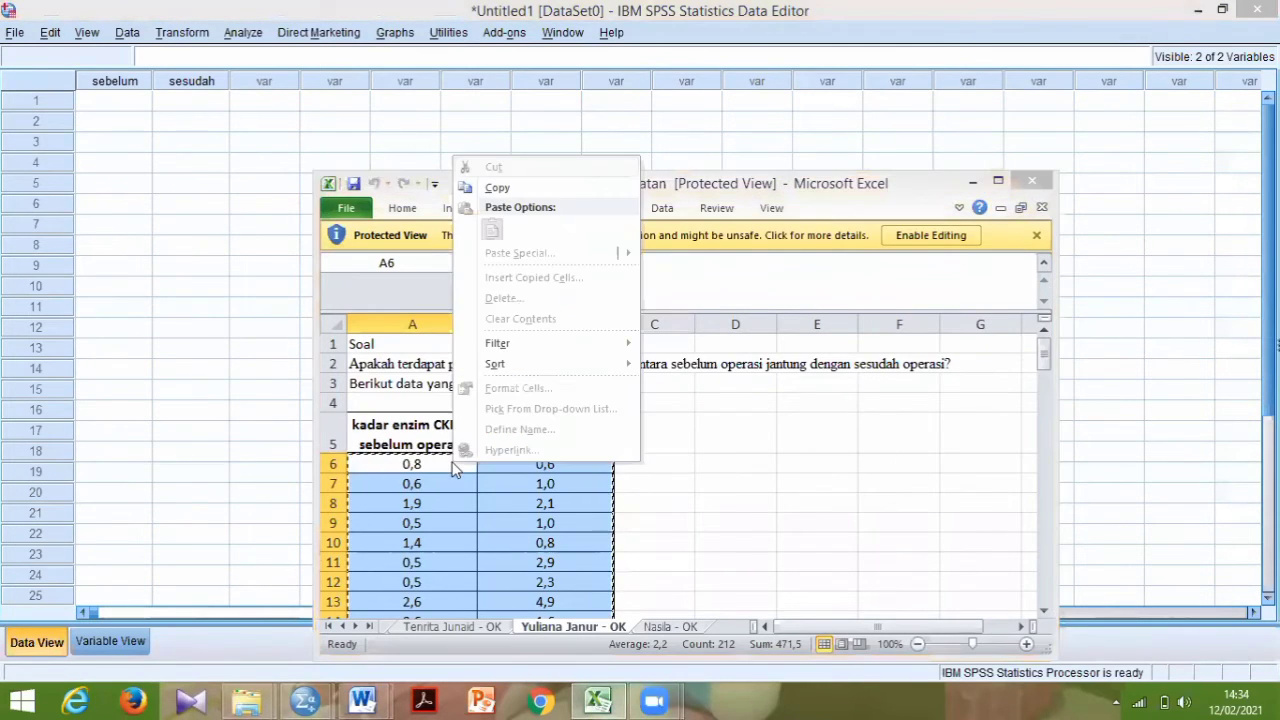
{"action": "left_click", "coordinate": [494, 189]}
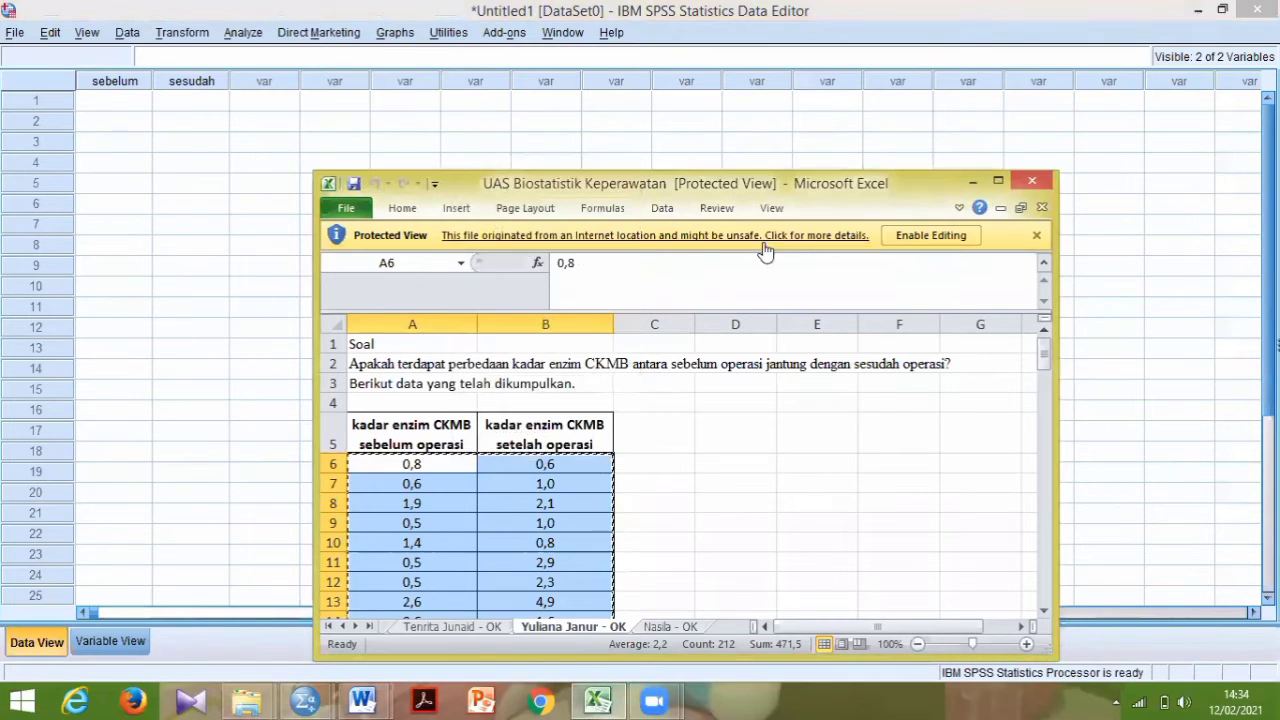
- Back in SPSS, paste the copied values into the sebelum and sesudah columns from row 1 and check the pasted rows
{"action": "left_click", "coordinate": [975, 186]}
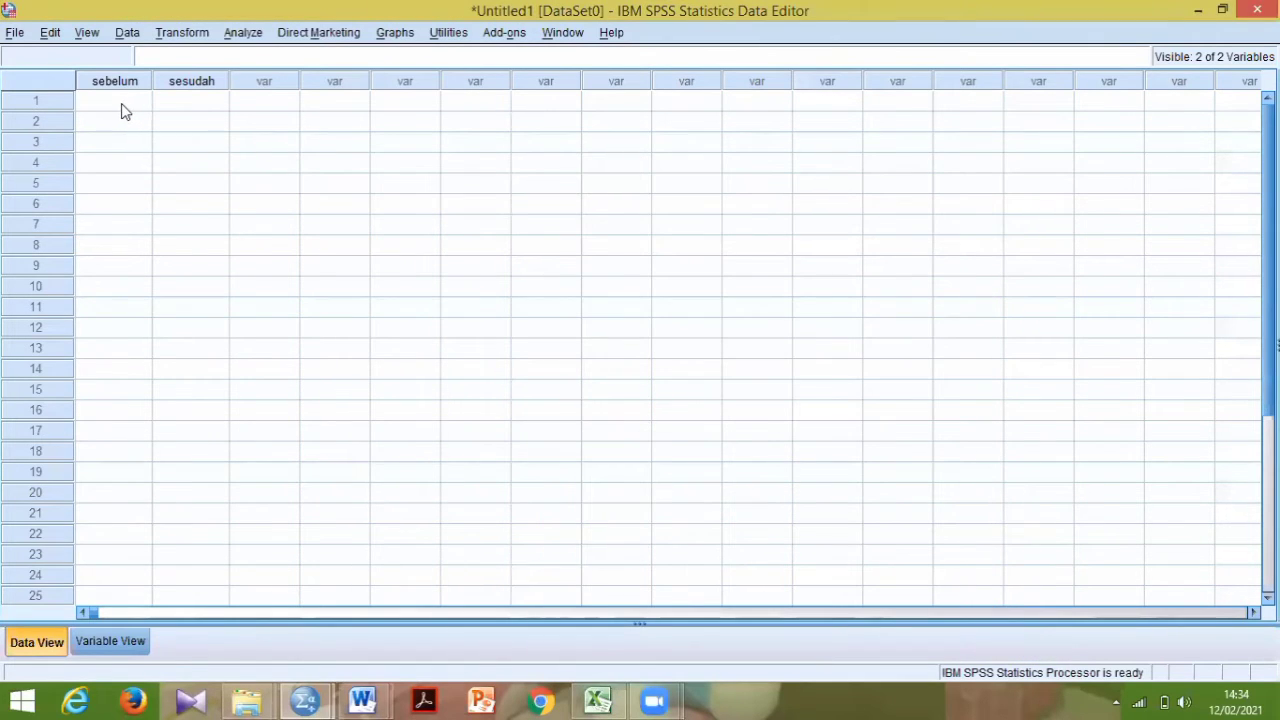
{"action": "left_click_drag", "start_coordinate": [121, 111], "coordinate": [157, 108]}
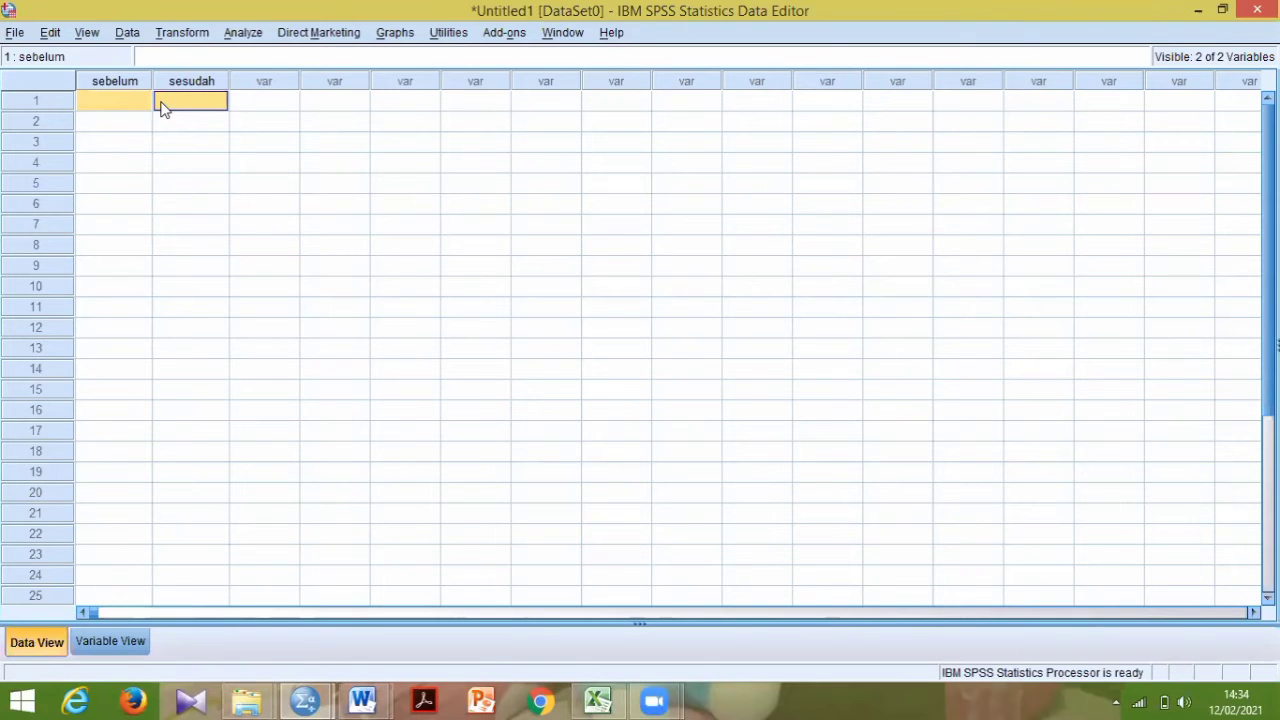
{"action": "key", "text": "ctrl+v"}
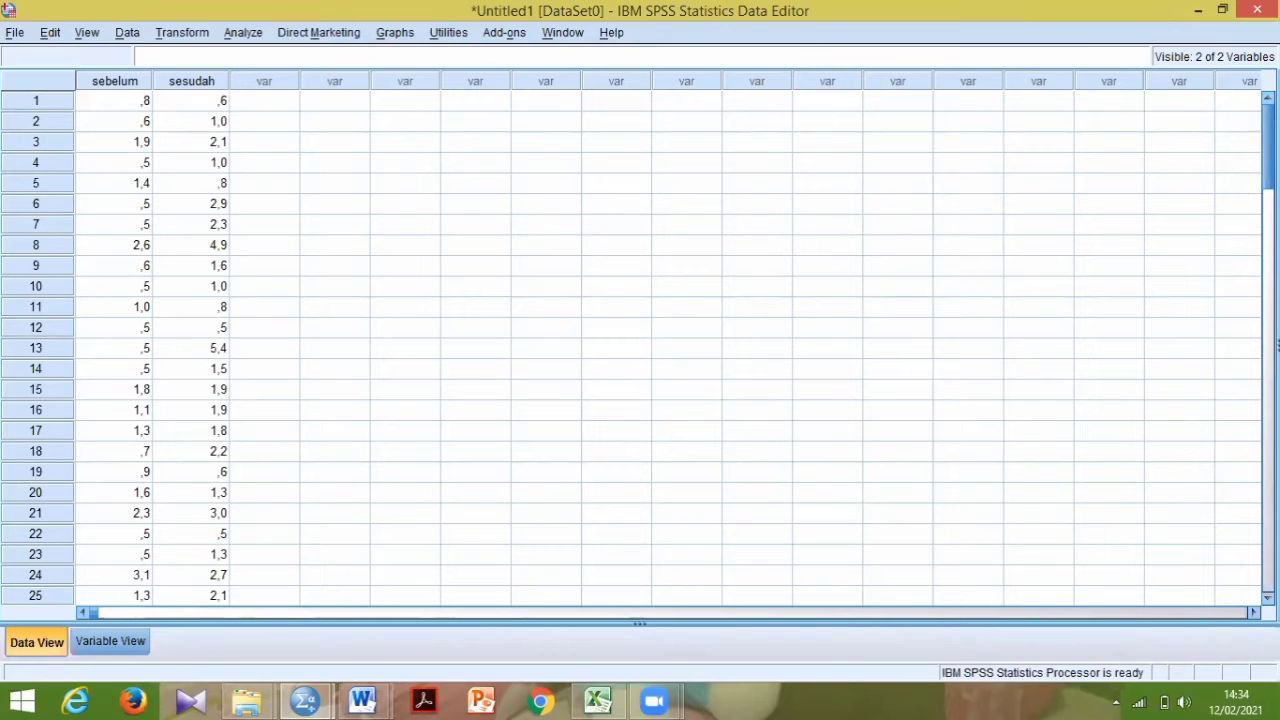
{"action": "left_click_drag", "start_coordinate": [1268, 140], "coordinate": [1268, 500]}
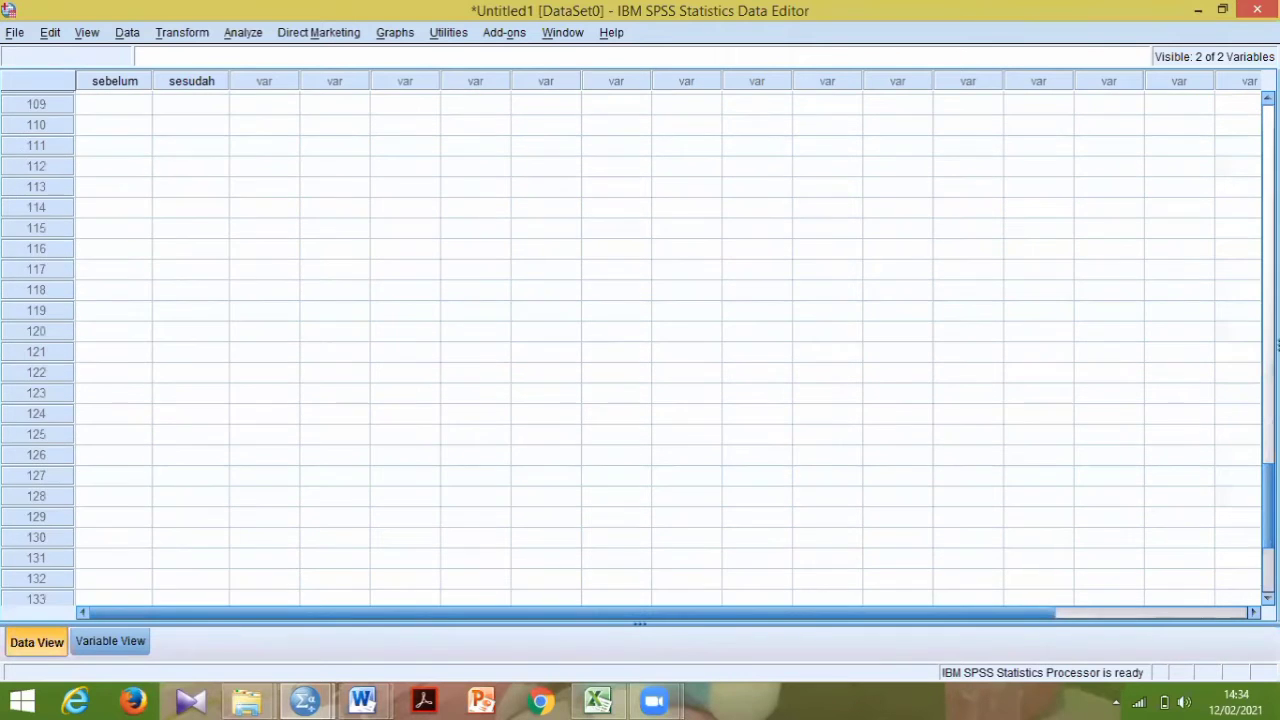
{"action": "scroll", "coordinate": [1229, 363], "scroll_direction": "up", "scroll_amount": 3}
{"action": "scroll", "coordinate": [1214, 214], "scroll_direction": "up", "scroll_amount": 20}
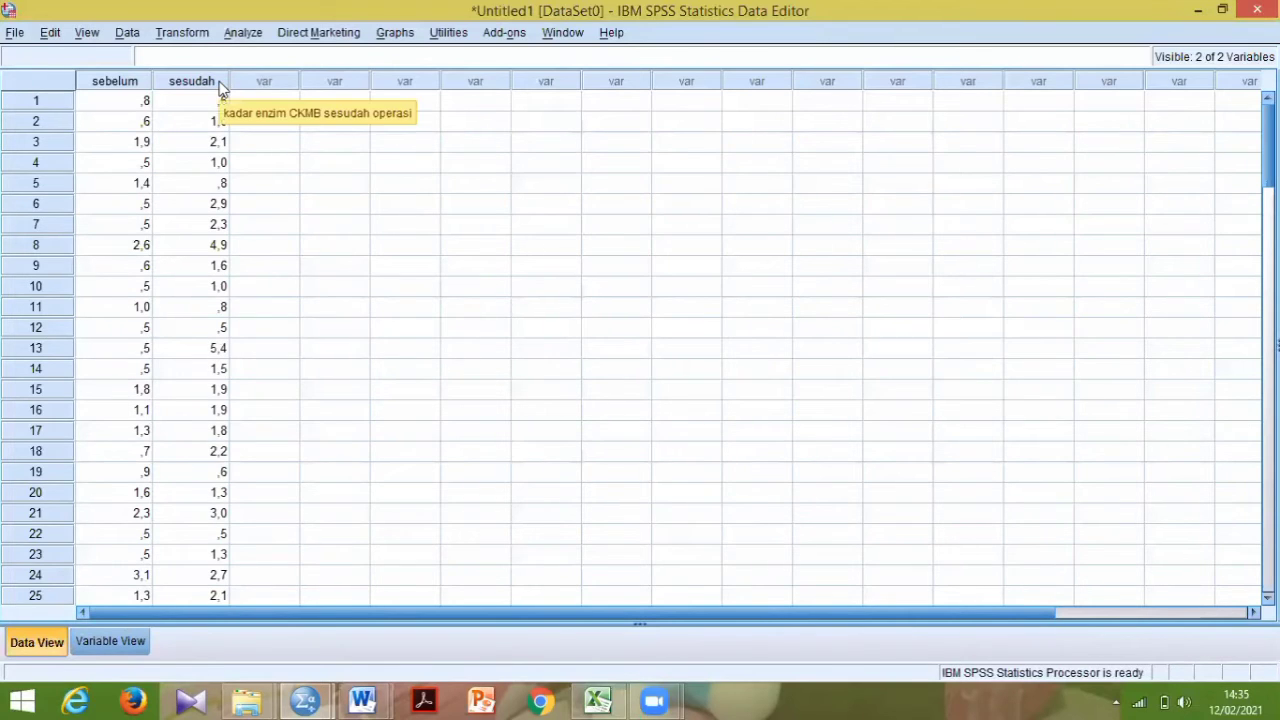
- Start an Explore analysis with both CKMB enzyme variables, before and after operation, as dependents
{"action": "left_click", "coordinate": [243, 33]}
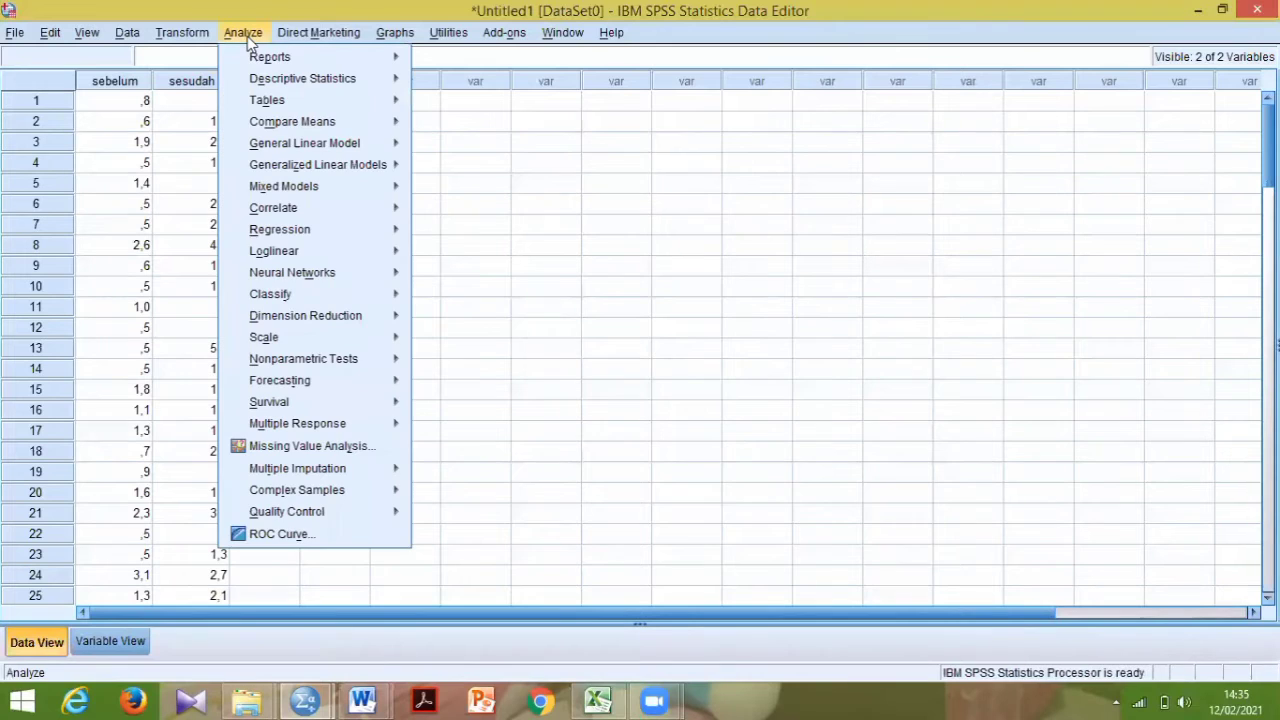
{"action": "mouse_move", "coordinate": [310, 88]}
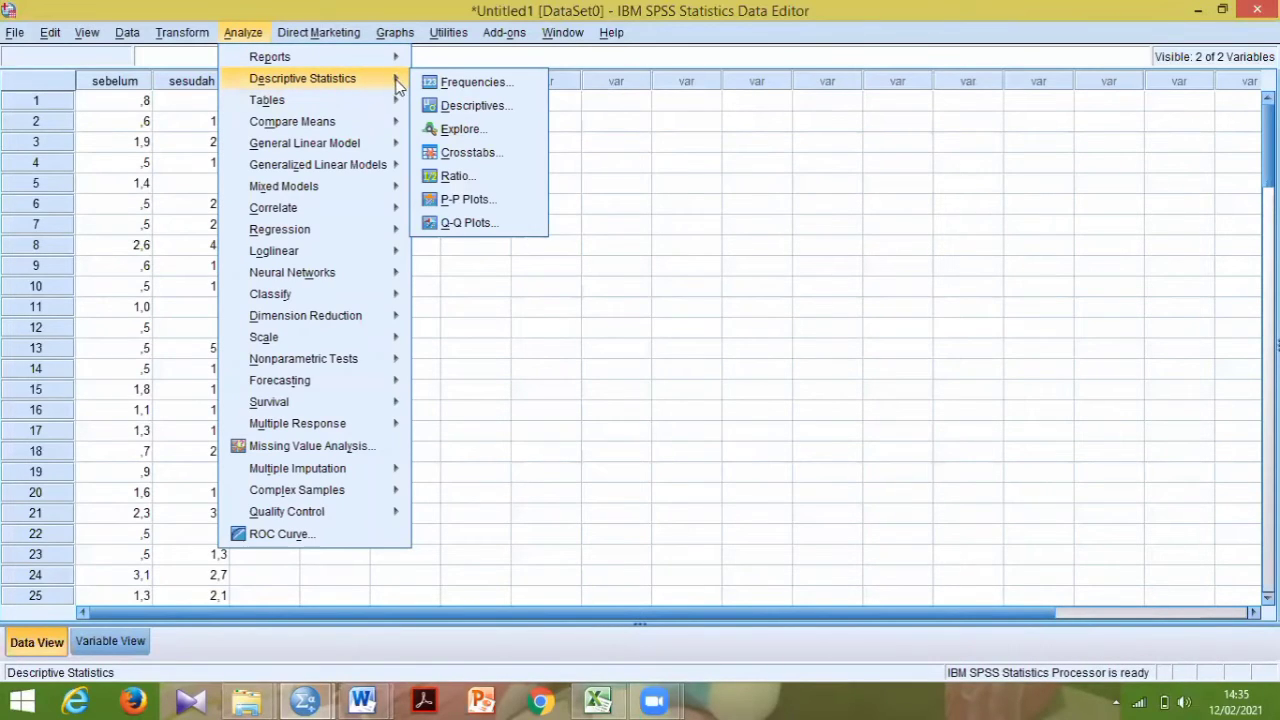
{"action": "left_click", "coordinate": [440, 129]}
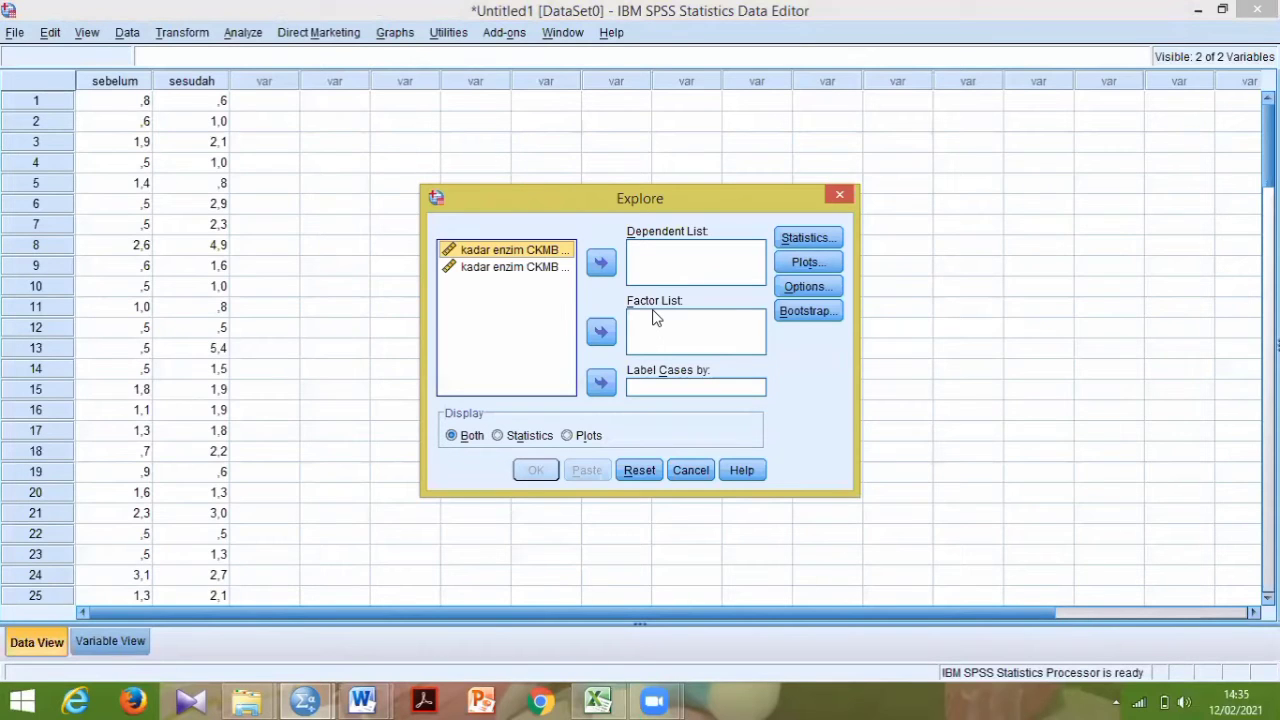
{"action": "left_click", "coordinate": [588, 262]}
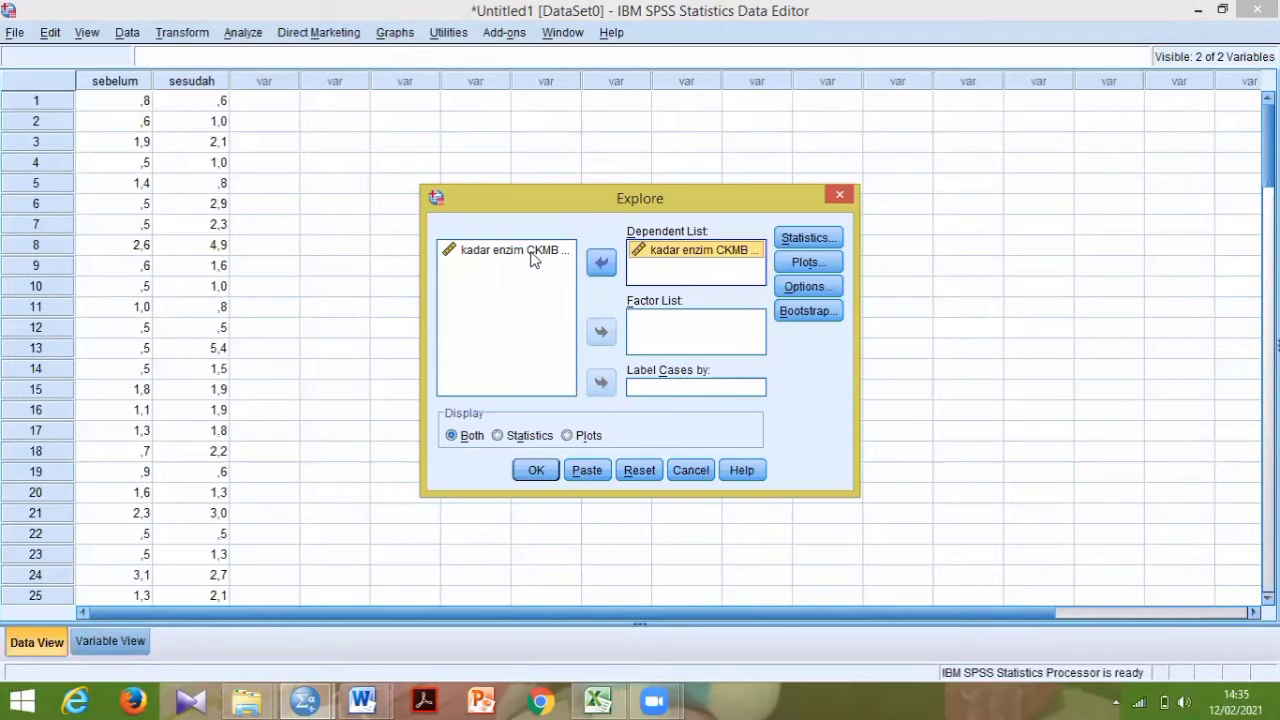
{"action": "left_click", "coordinate": [531, 257]}
{"action": "left_click", "coordinate": [598, 262]}
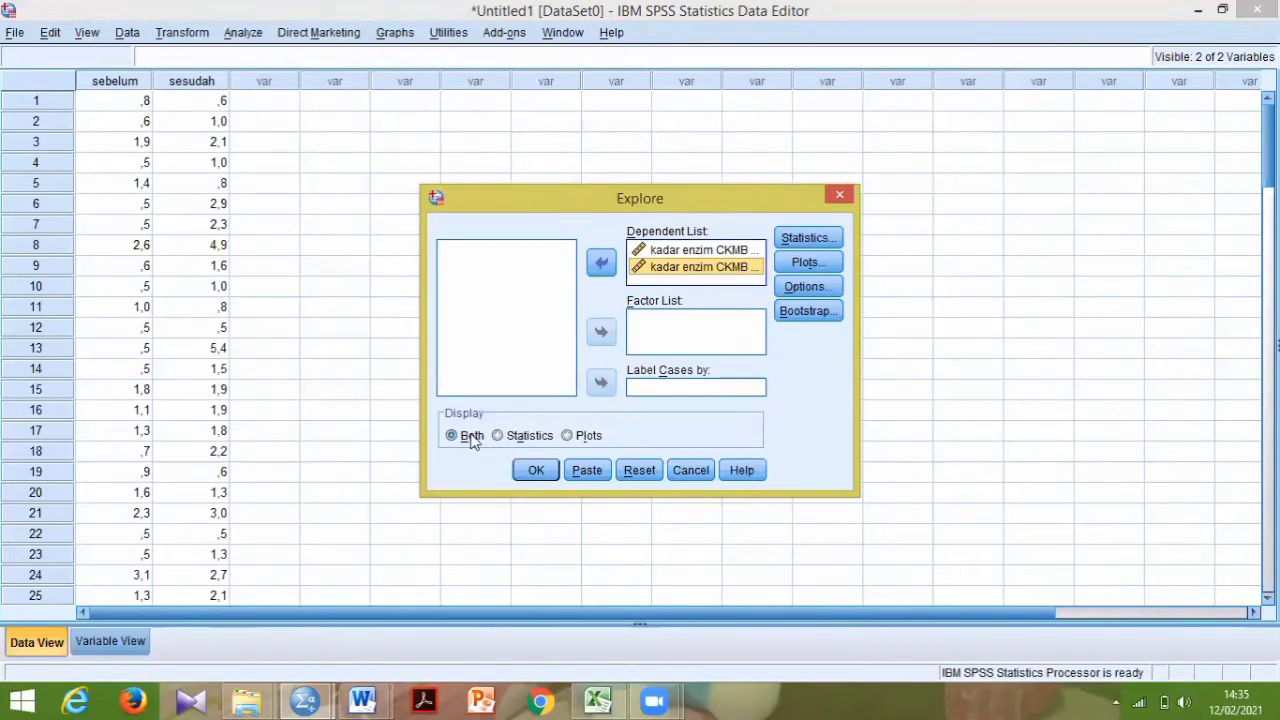
- Add a histogram and normality plots with tests to the Explore plots, and run the analysis
{"action": "left_click", "coordinate": [803, 262]}
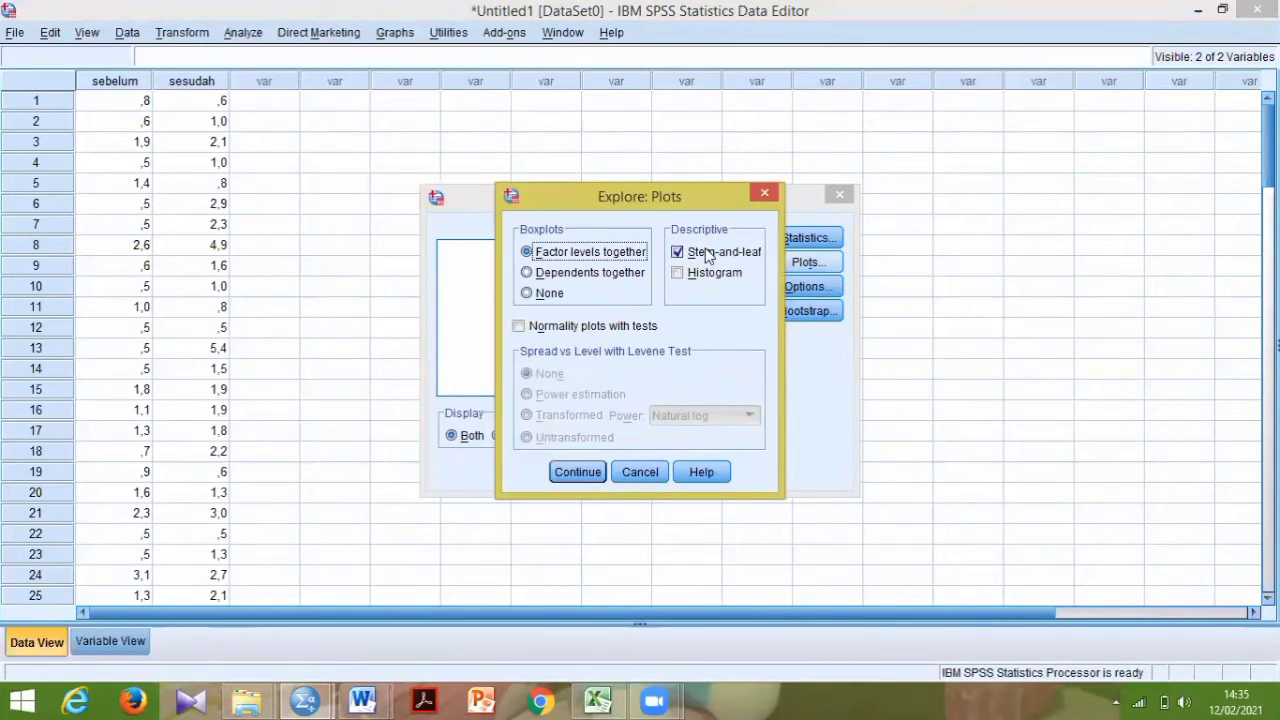
{"action": "left_click", "coordinate": [680, 276]}
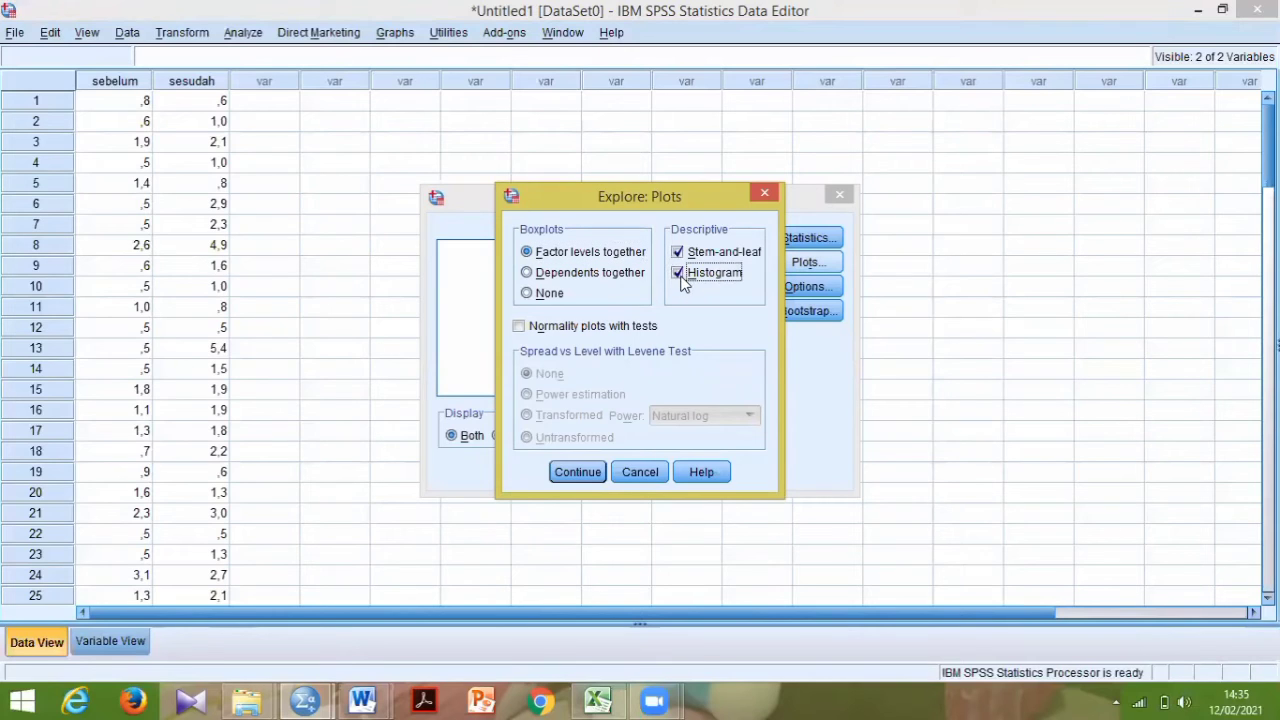
{"action": "left_click", "coordinate": [519, 327]}
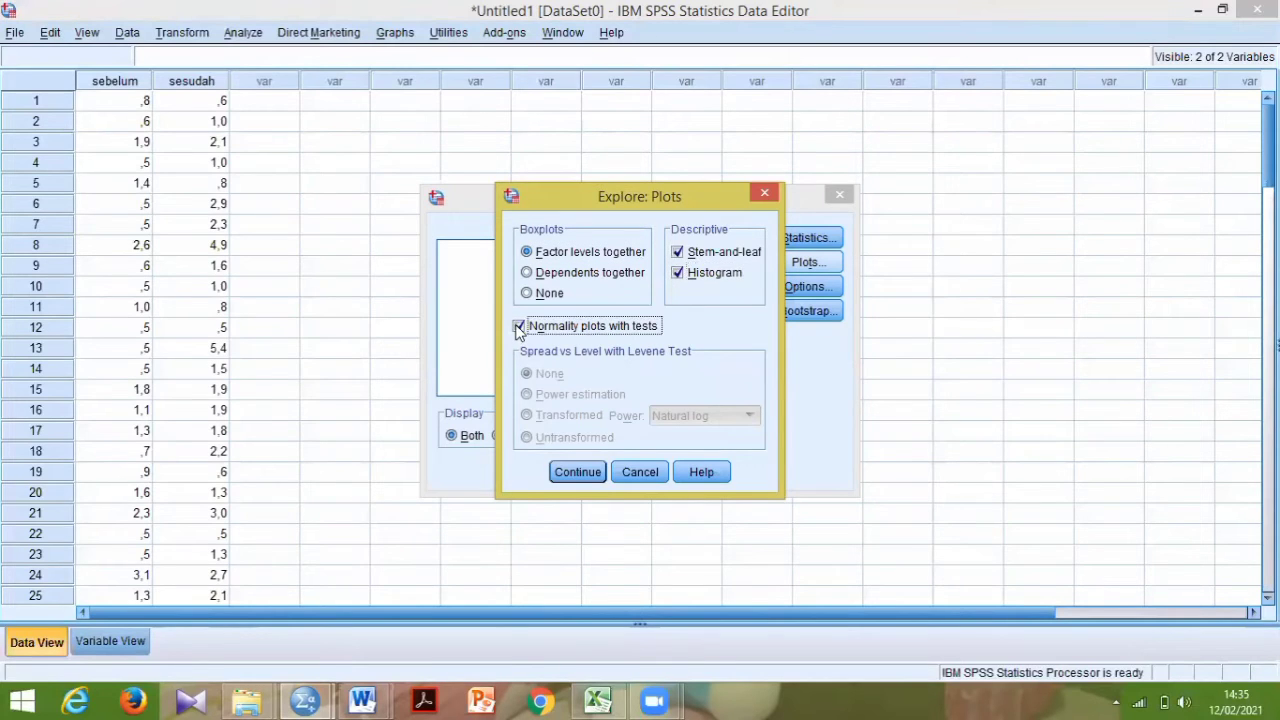
{"action": "left_click", "coordinate": [592, 474]}
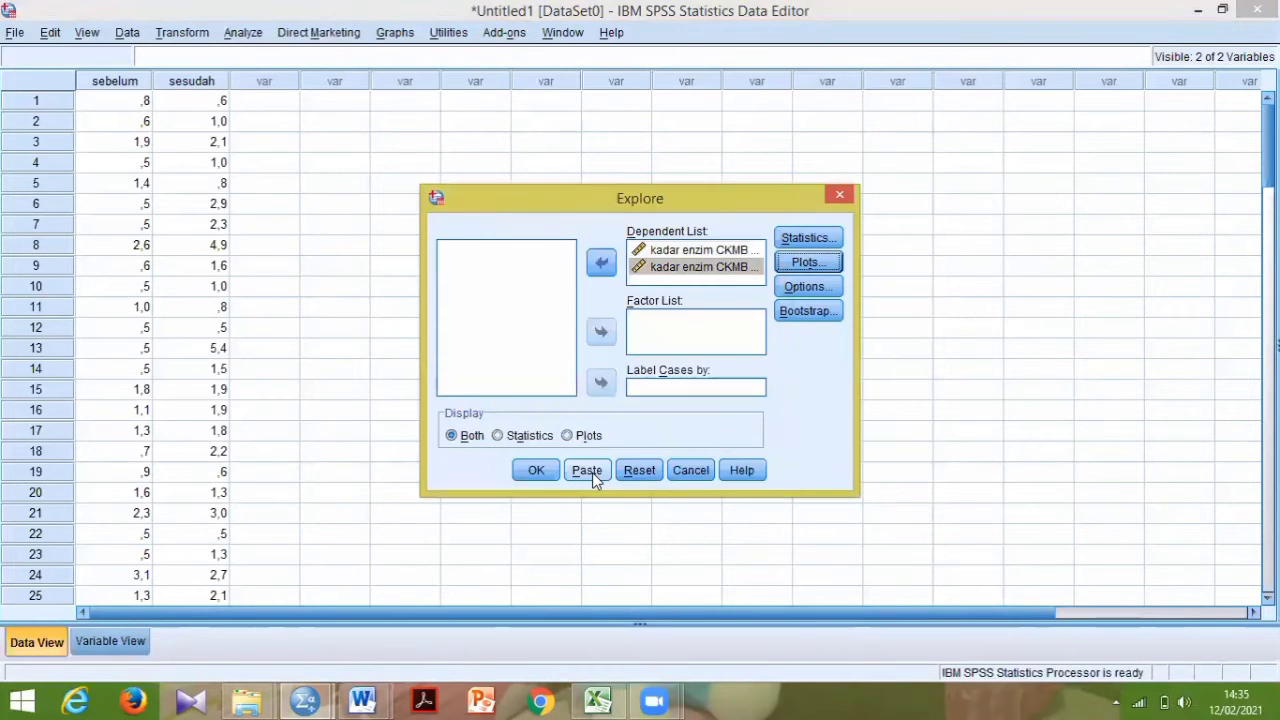
{"action": "left_click", "coordinate": [545, 476]}
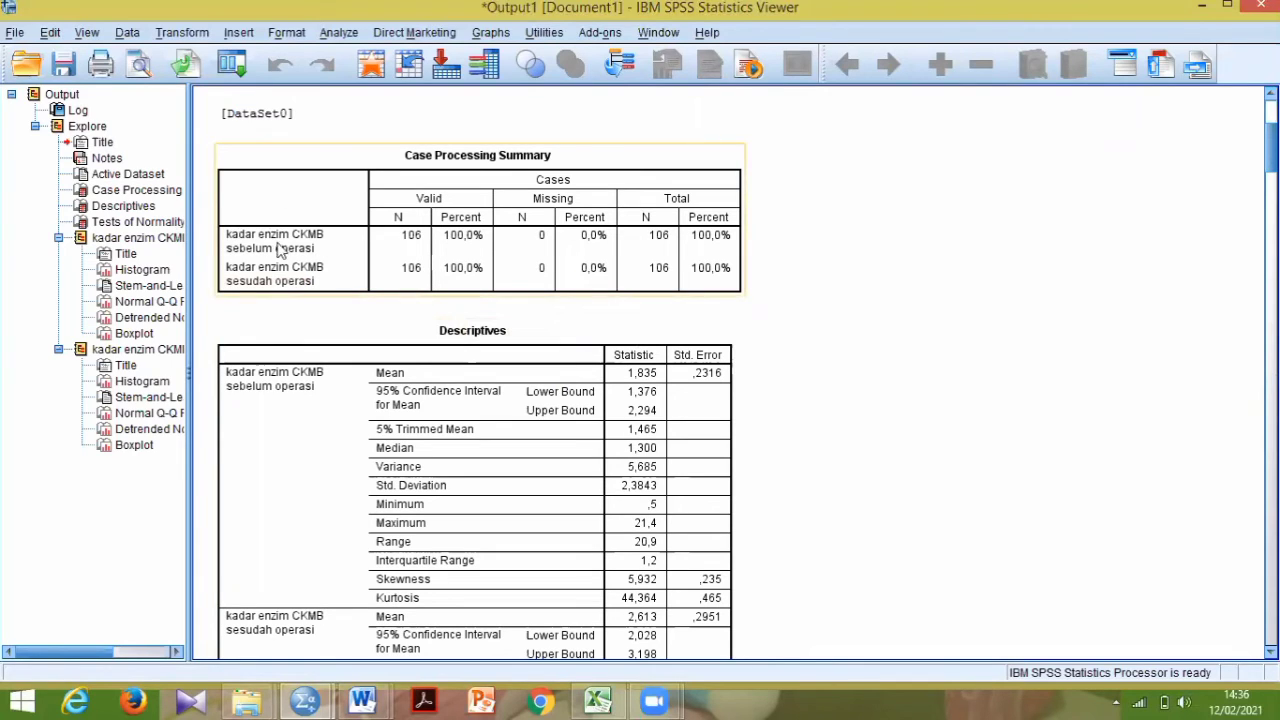
- Examine the Tests of Normality table in the Explore output, dismissing the Internet Download Manager notice
{"action": "left_click", "coordinate": [128, 224]}
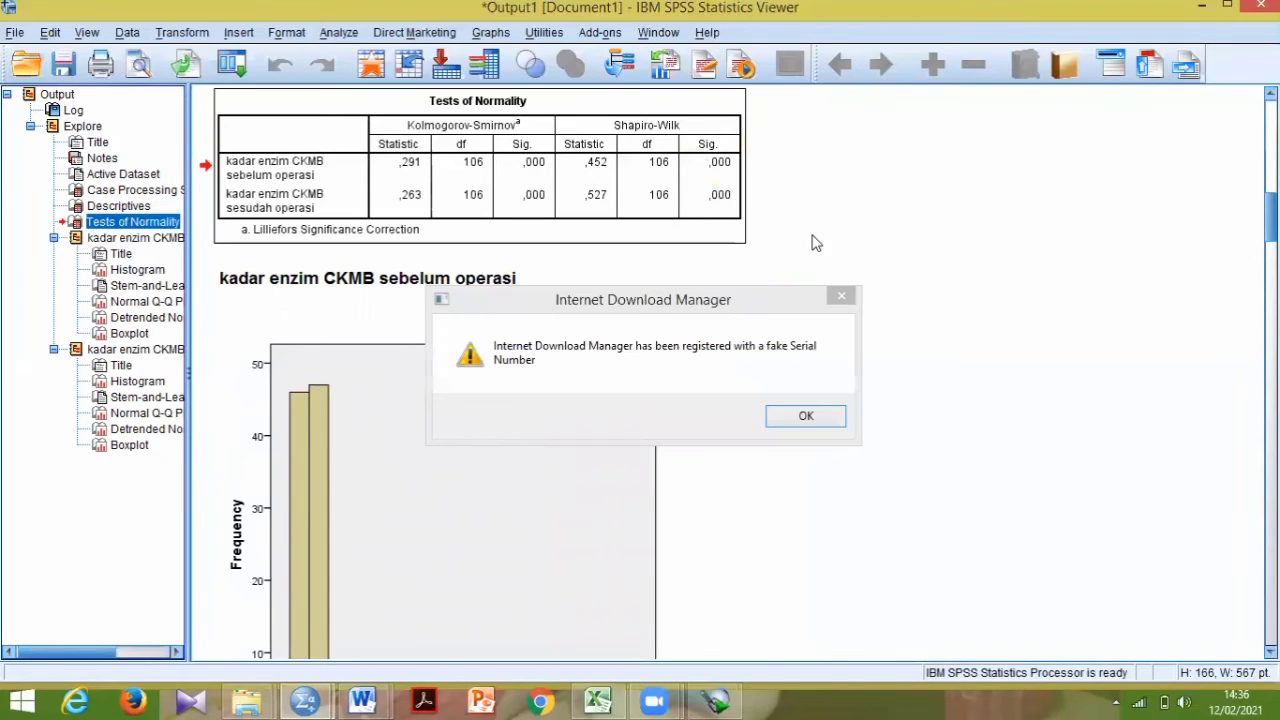
{"action": "left_click", "coordinate": [841, 297]}
{"action": "left_click", "coordinate": [497, 176]}
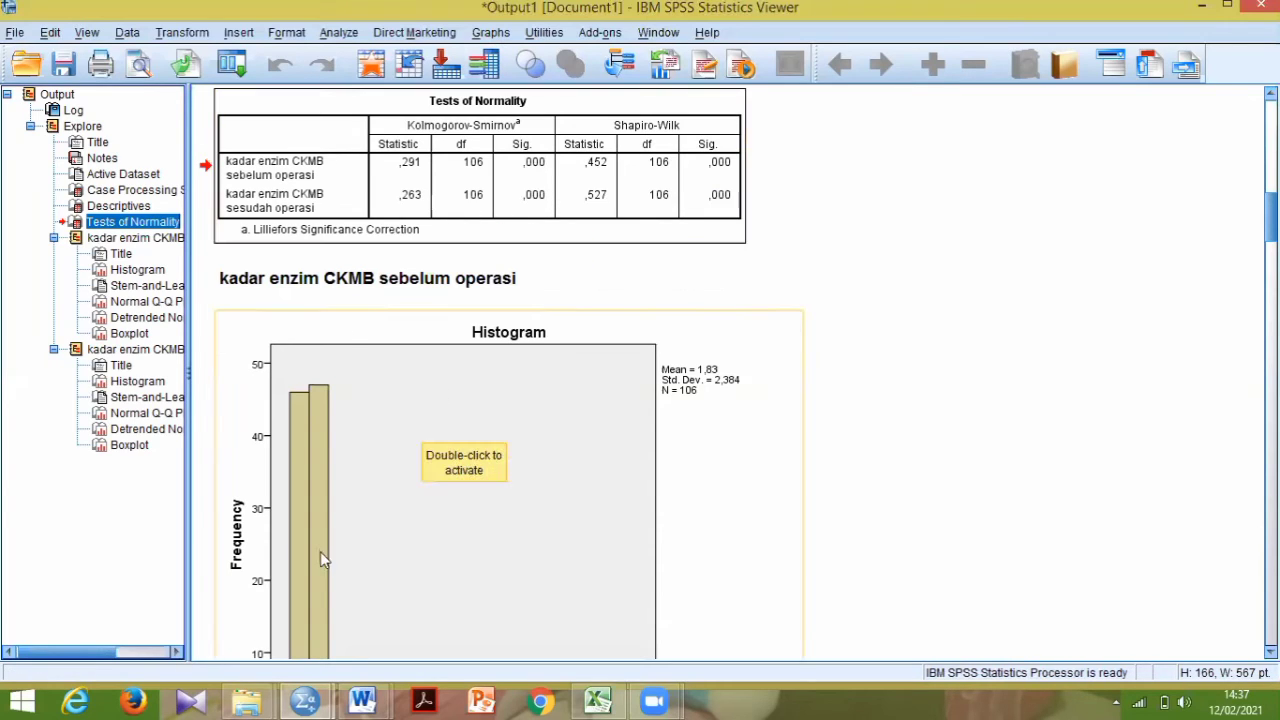
- Return to the data set and open the legacy nonparametric test for two related samples
{"action": "mouse_move", "coordinate": [295, 700]}
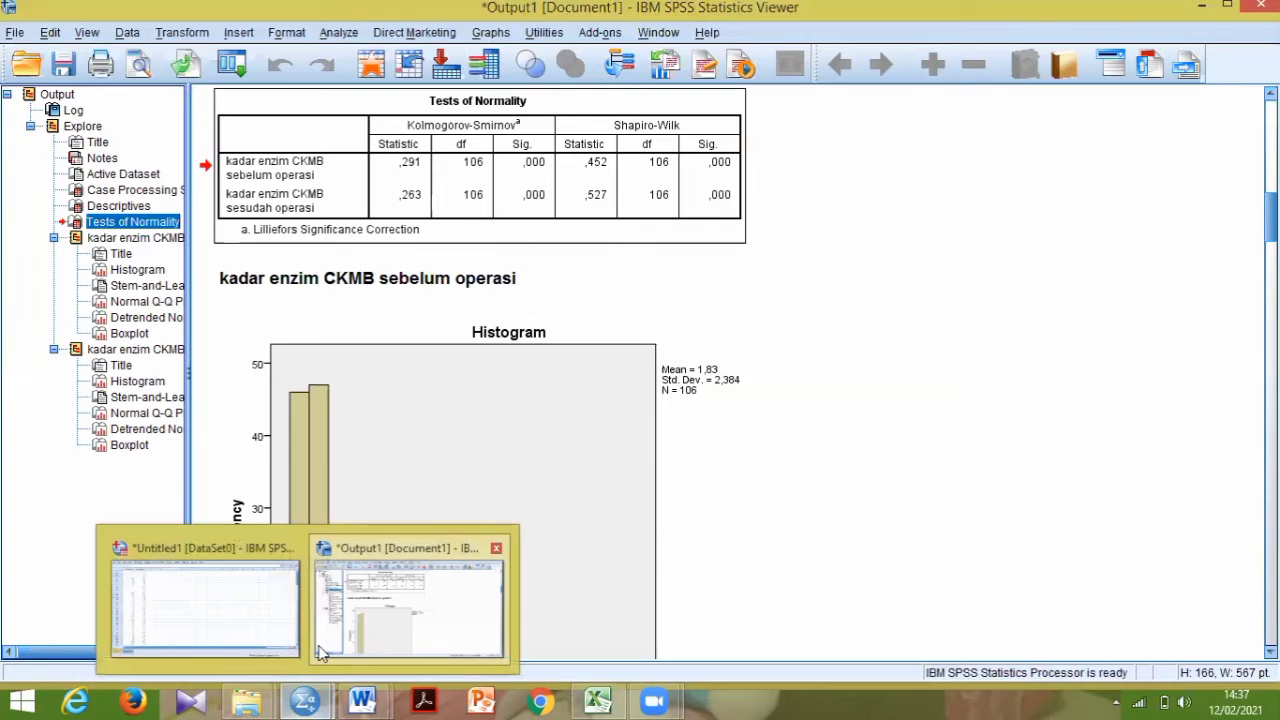
{"action": "left_click", "coordinate": [255, 610]}
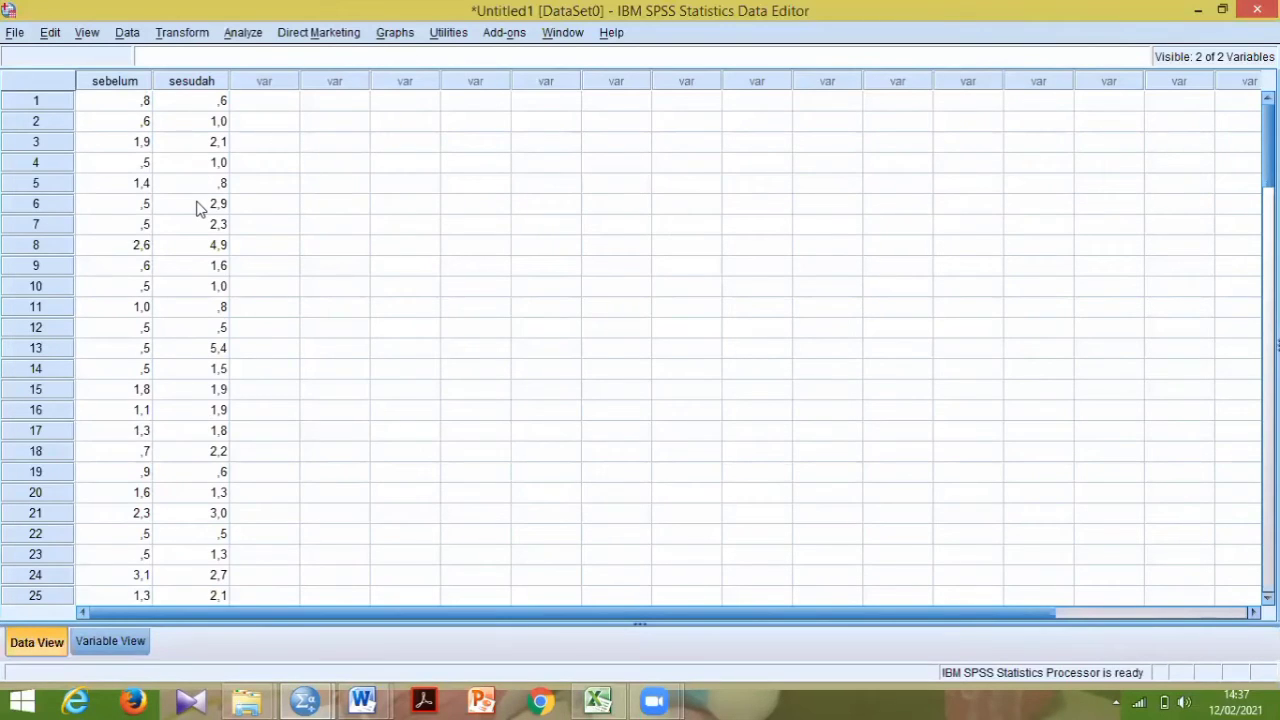
{"action": "left_click", "coordinate": [243, 35]}
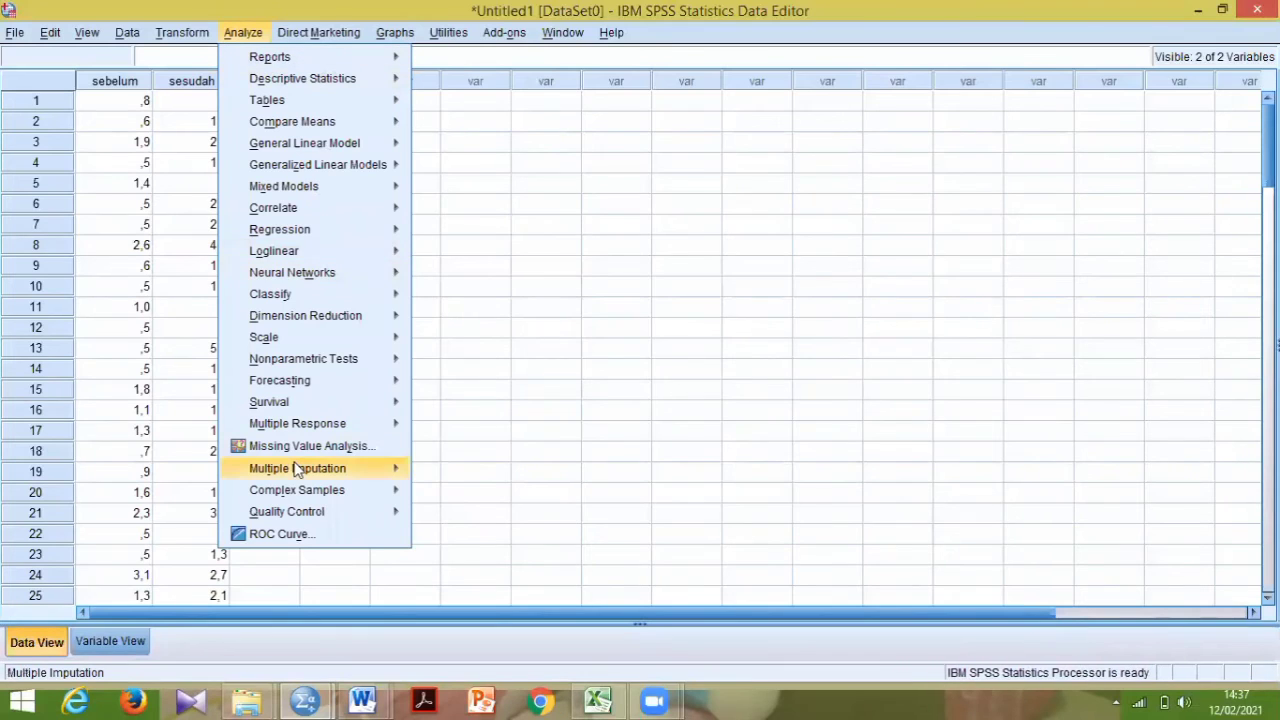
{"action": "mouse_move", "coordinate": [305, 341]}
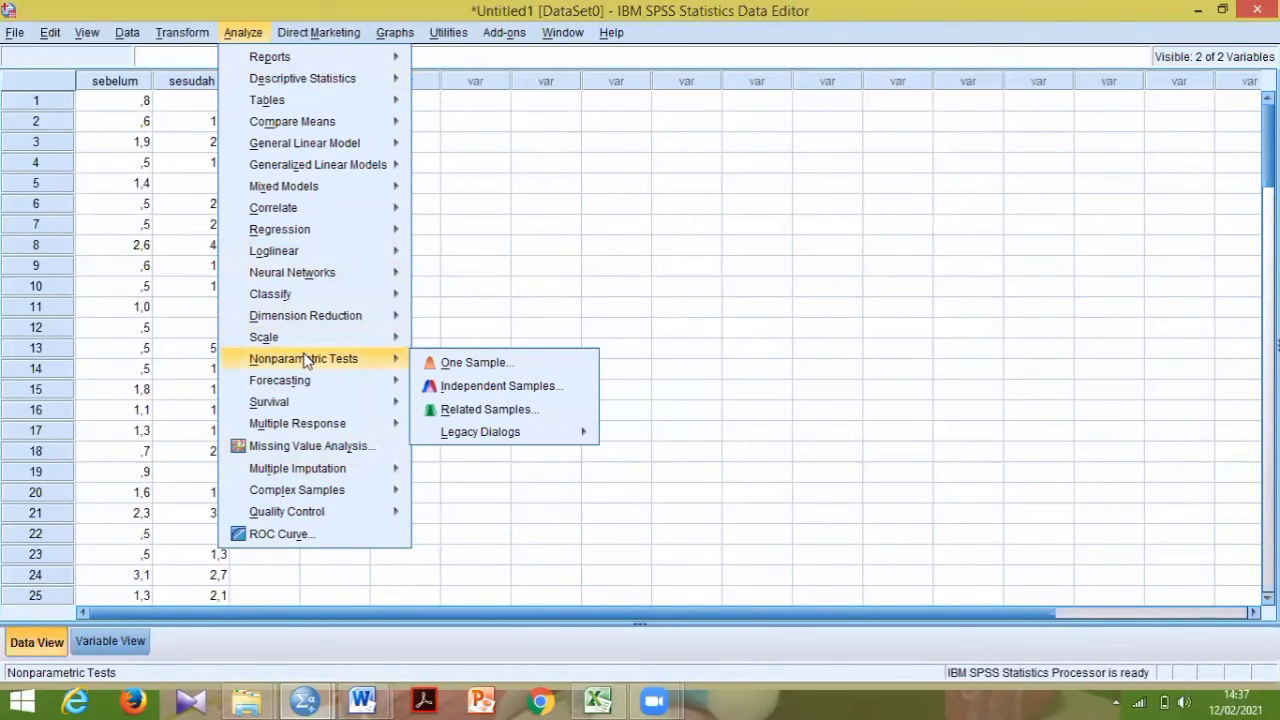
{"action": "mouse_move", "coordinate": [430, 431]}
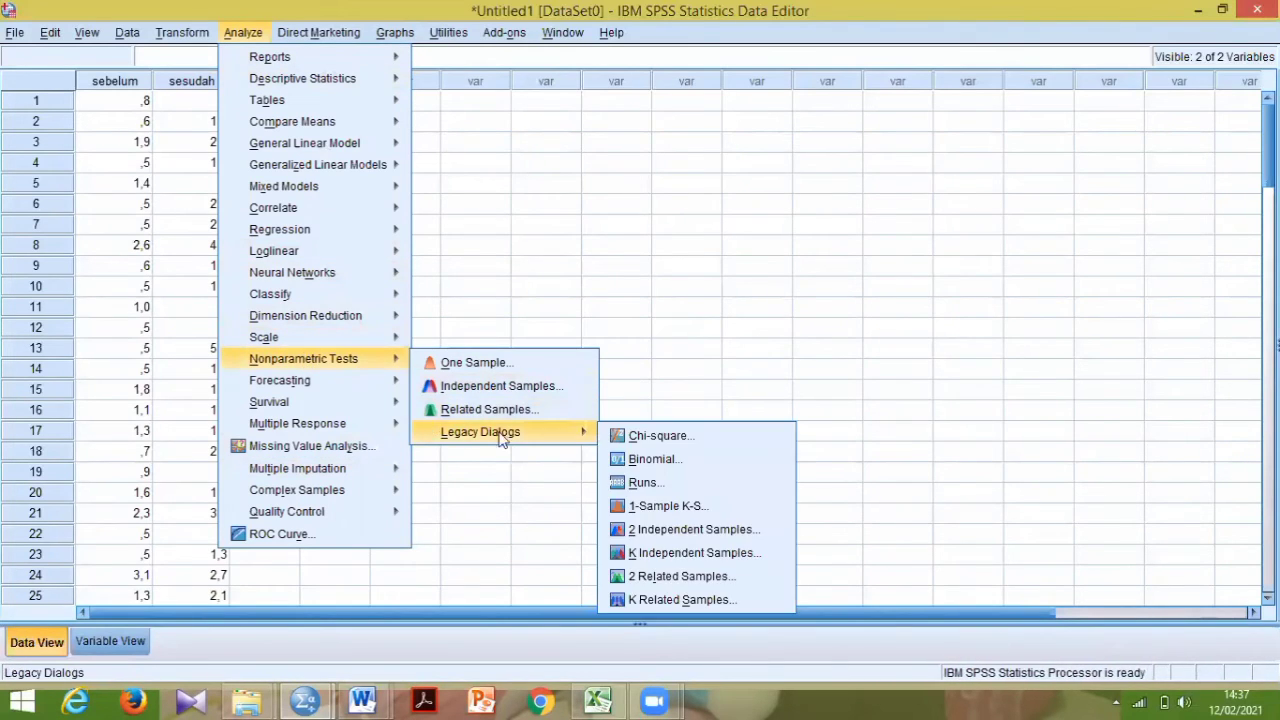
{"action": "left_click", "coordinate": [630, 580]}
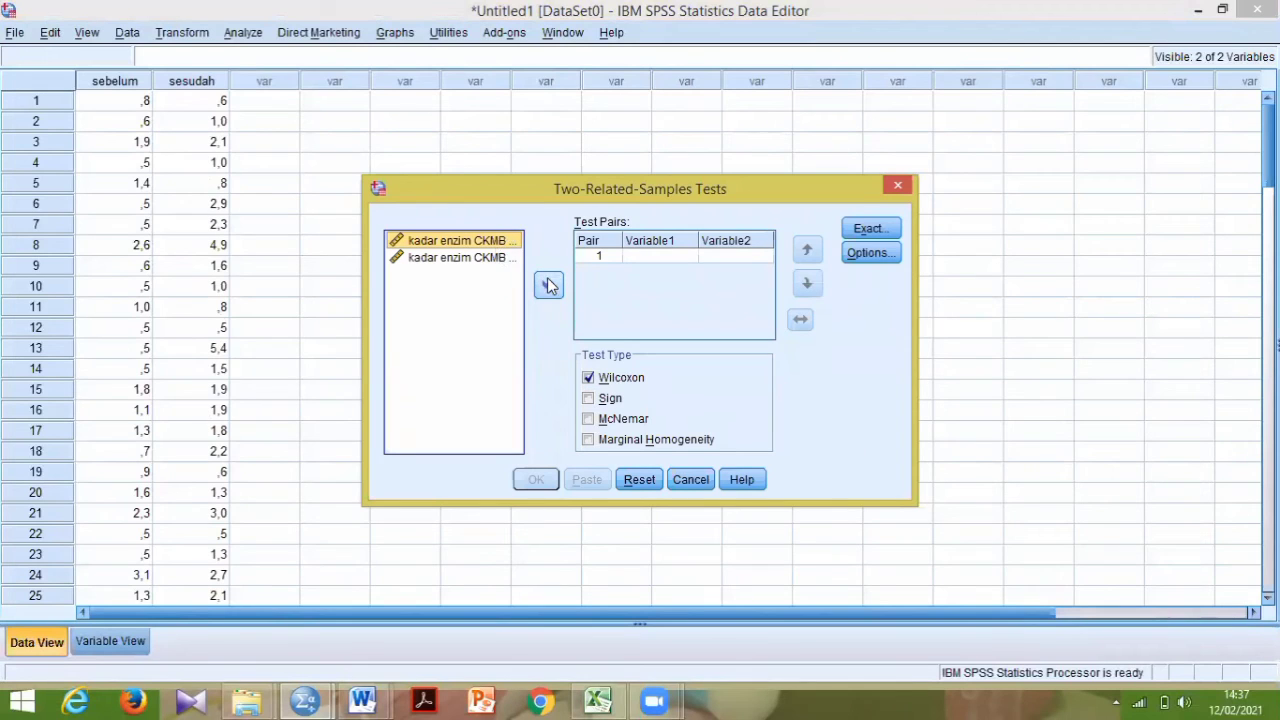
- Pair the before- and after-operation CKMB variables, run the Wilcoxon test and dismiss the Internet Download Manager notice
{"action": "left_click", "coordinate": [548, 286]}
{"action": "left_click", "coordinate": [486, 258]}
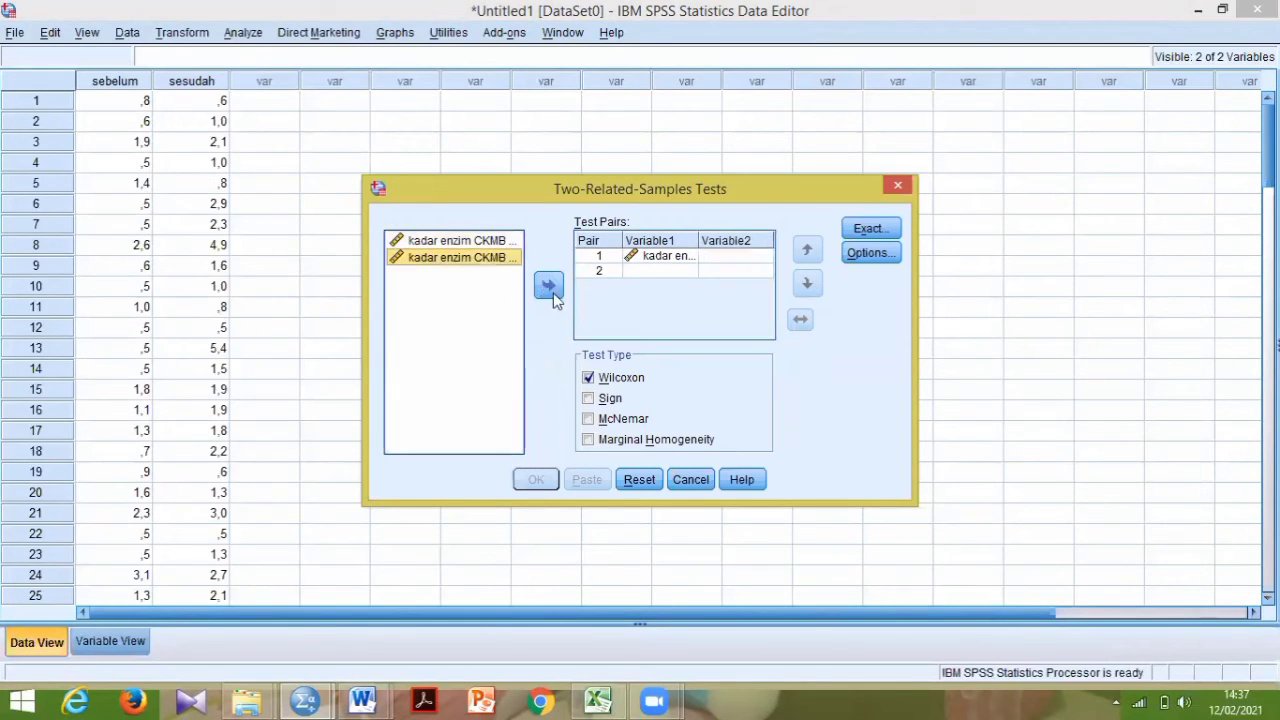
{"action": "left_click", "coordinate": [550, 286]}
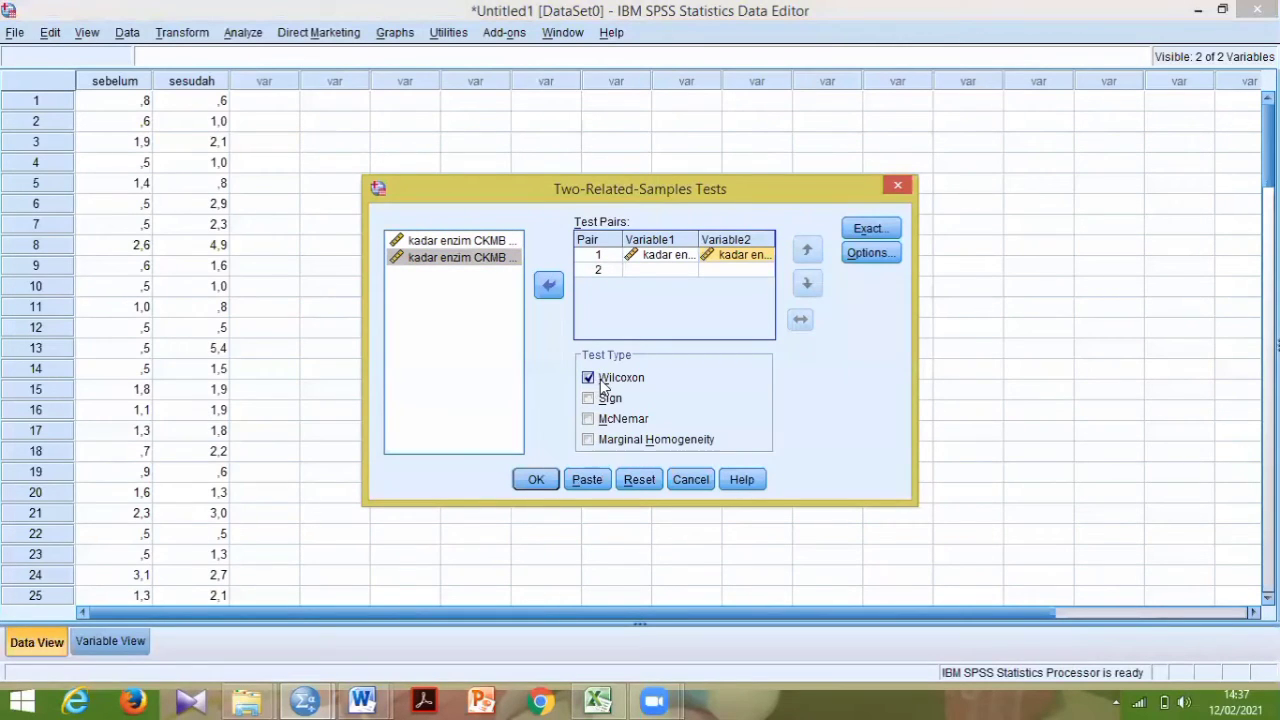
{"action": "left_click", "coordinate": [536, 480]}
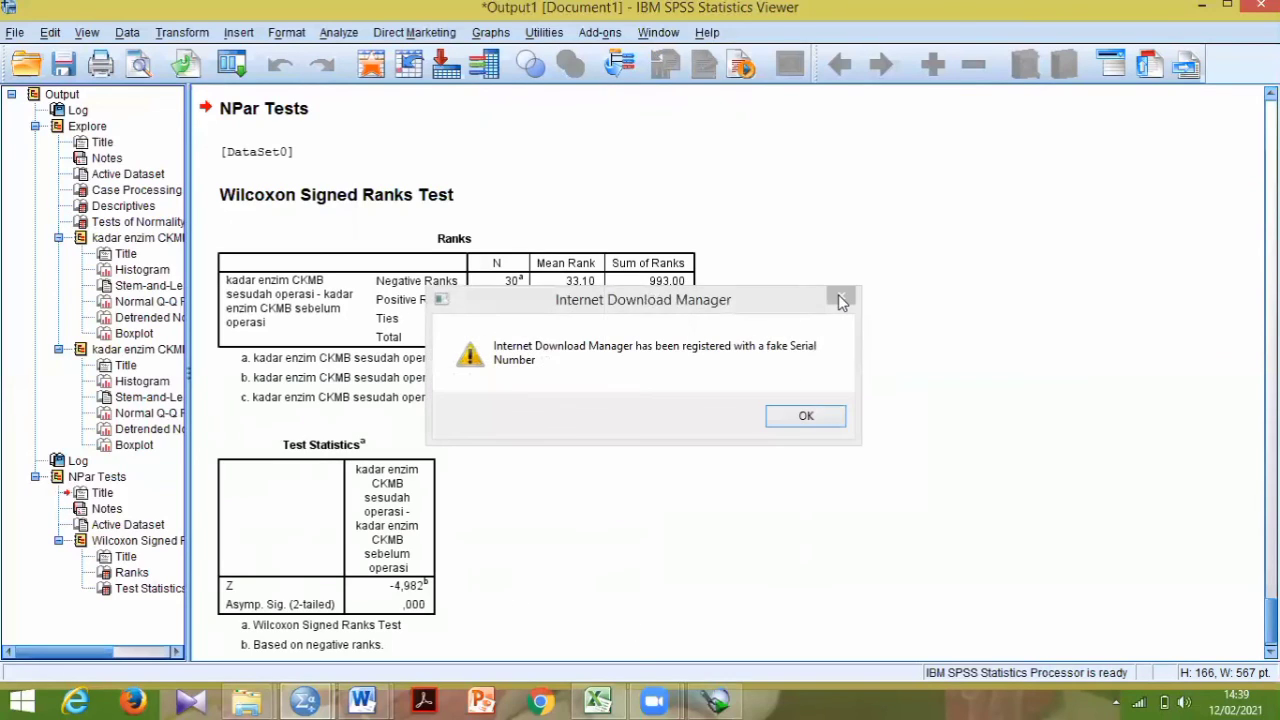
{"action": "left_click", "coordinate": [841, 297]}
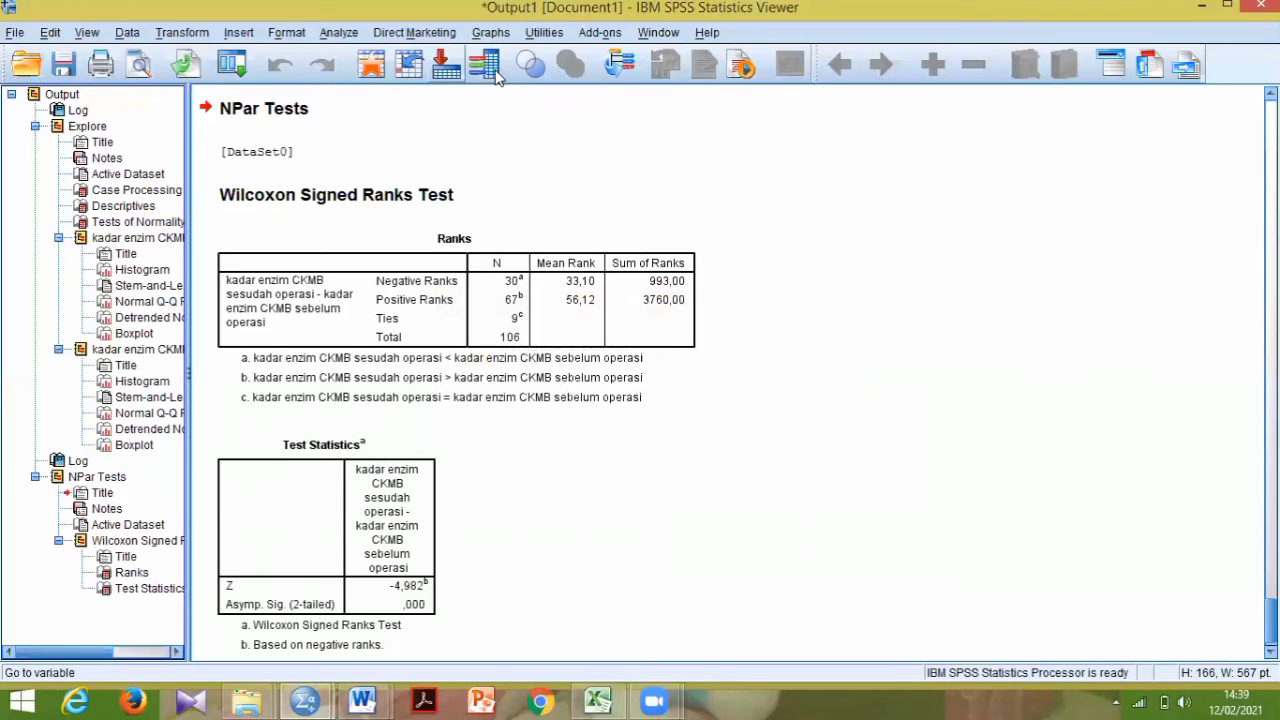